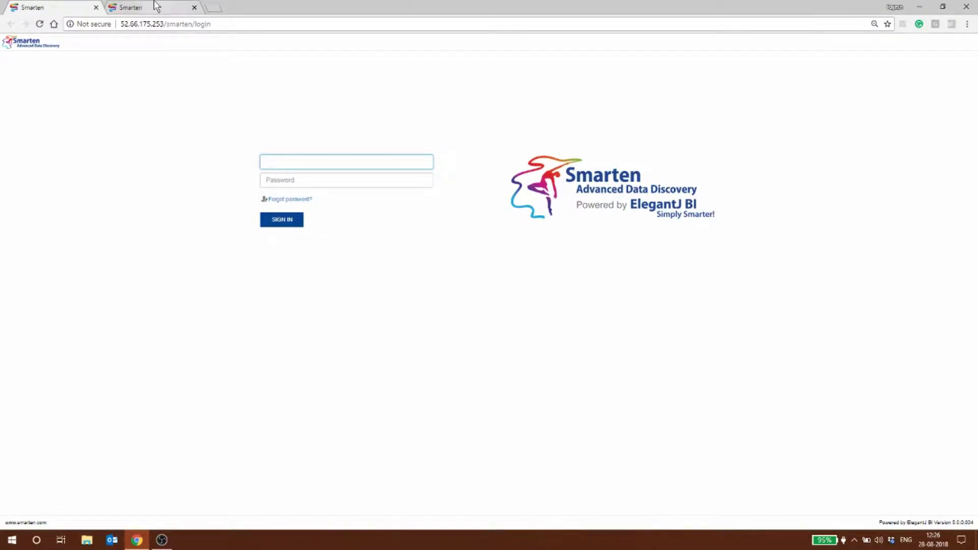
Sign in to Smarten on the 10.0.0.11 server with the account's username and password
left_click(148, 8)
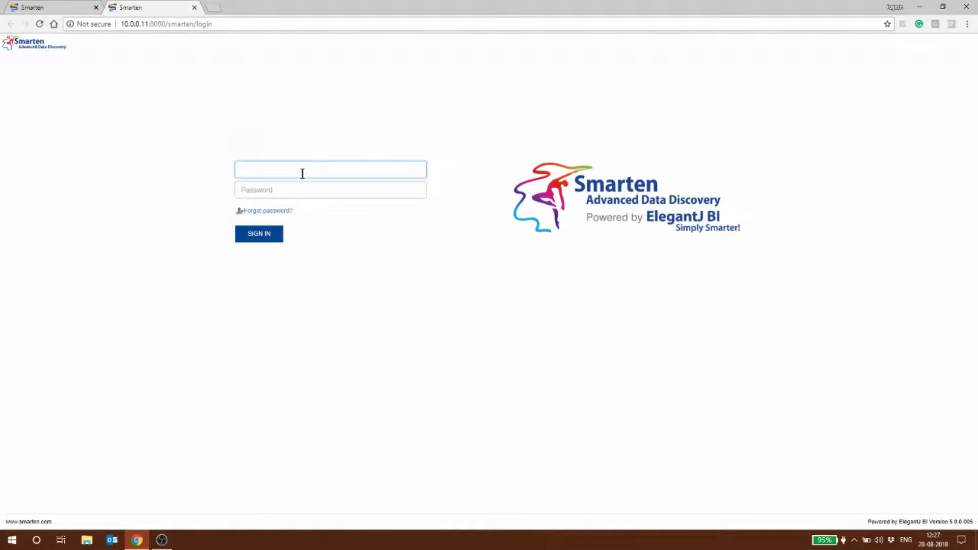
key("Tab")
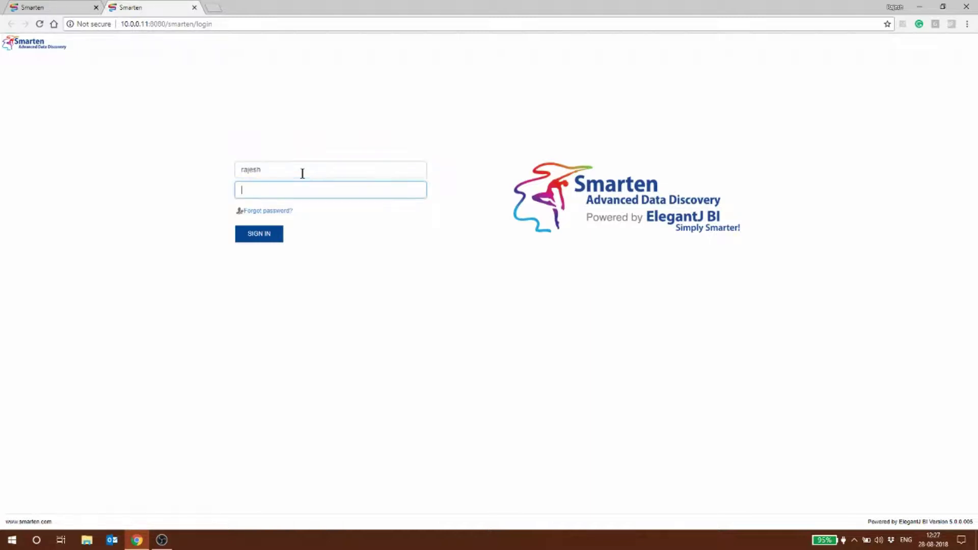
left_click(280, 239)
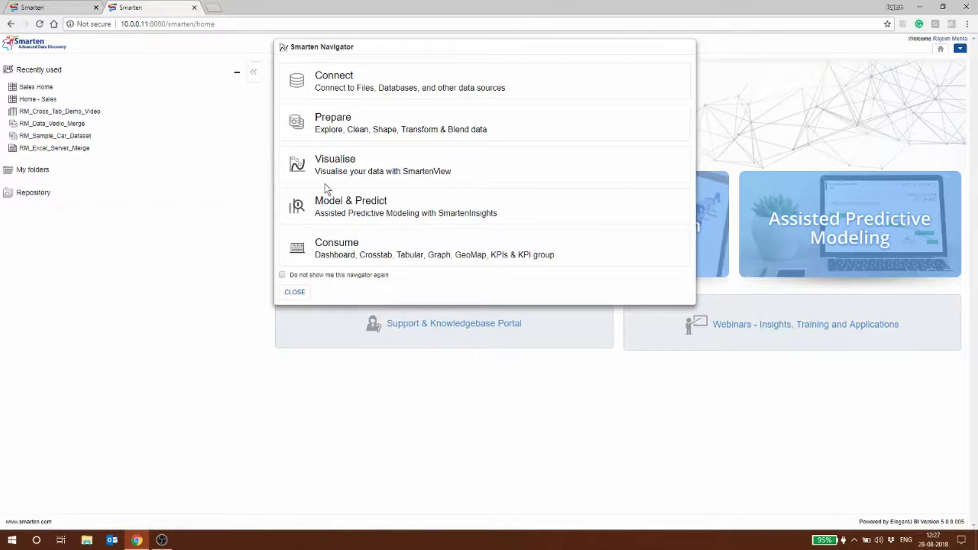
Start a new Text data source named RM_DataSource_States_GDP_Rainfall_Aug2018
left_click(326, 77)
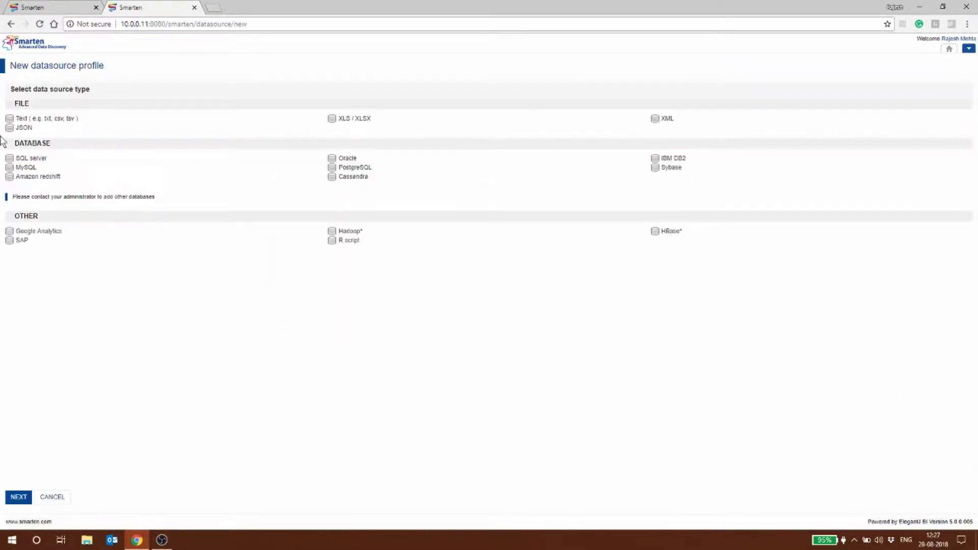
left_click(22, 497)
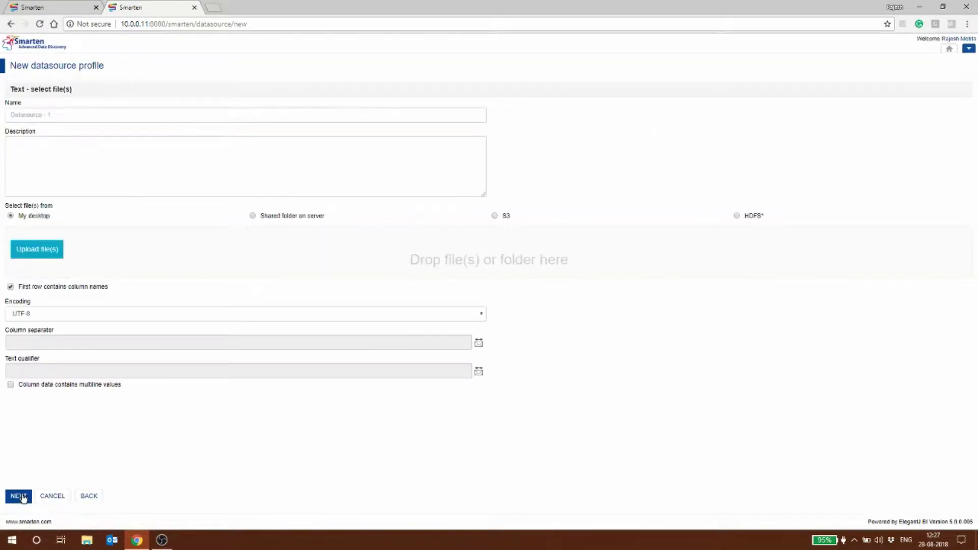
left_click(58, 116)
type("RM")
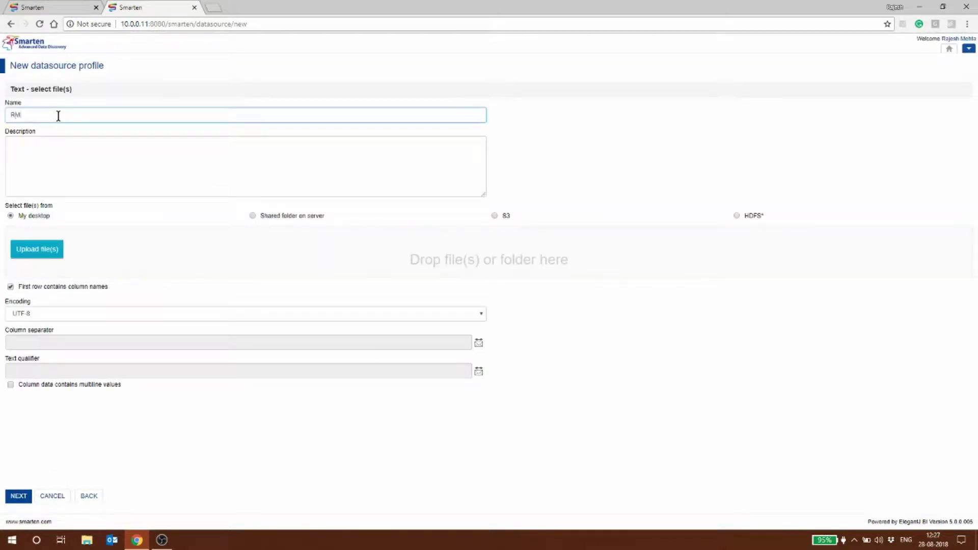
type("_DataSource_States_GDP_Rainfall_Aug21018")
Upload GDP Rainfall Population Indian States.csv to the data source
left_click(32, 255)
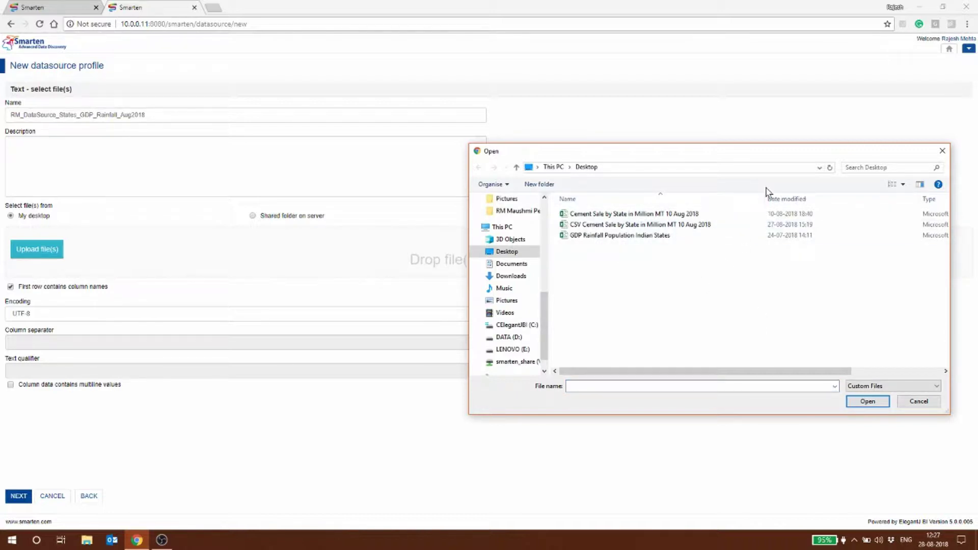
left_click(668, 236)
left_click(868, 400)
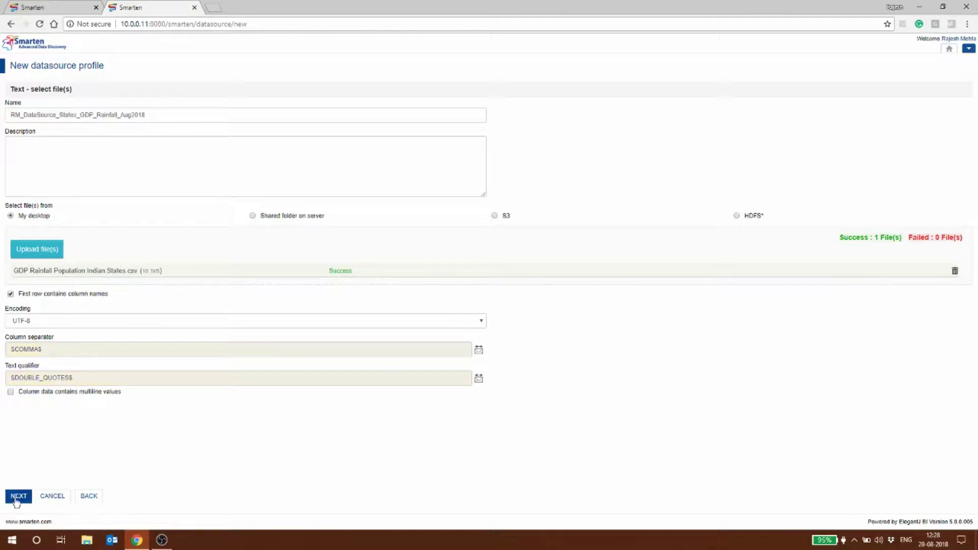
Review the row preview and save the RM_DataSource_States_GDP_Rainfall_Aug2018 data source
left_click(18, 496)
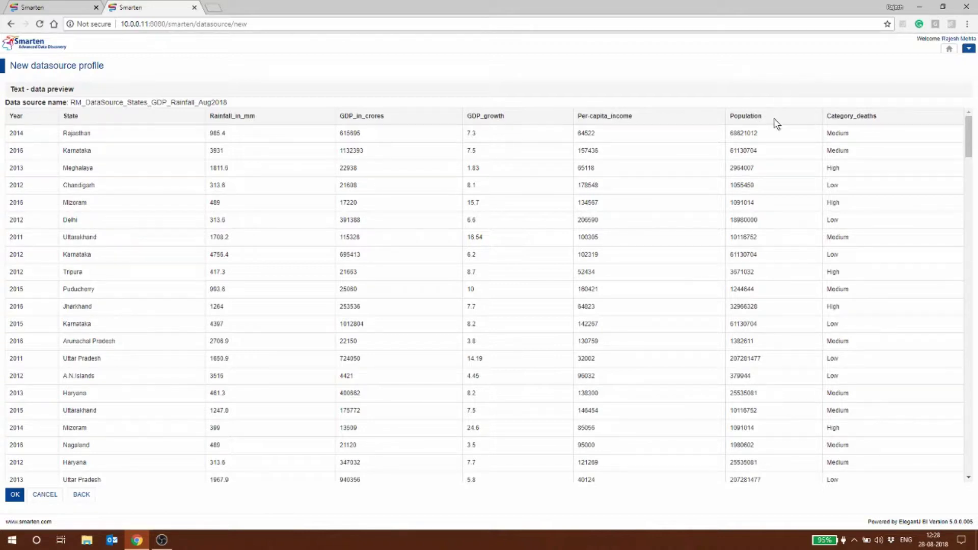
left_click(15, 495)
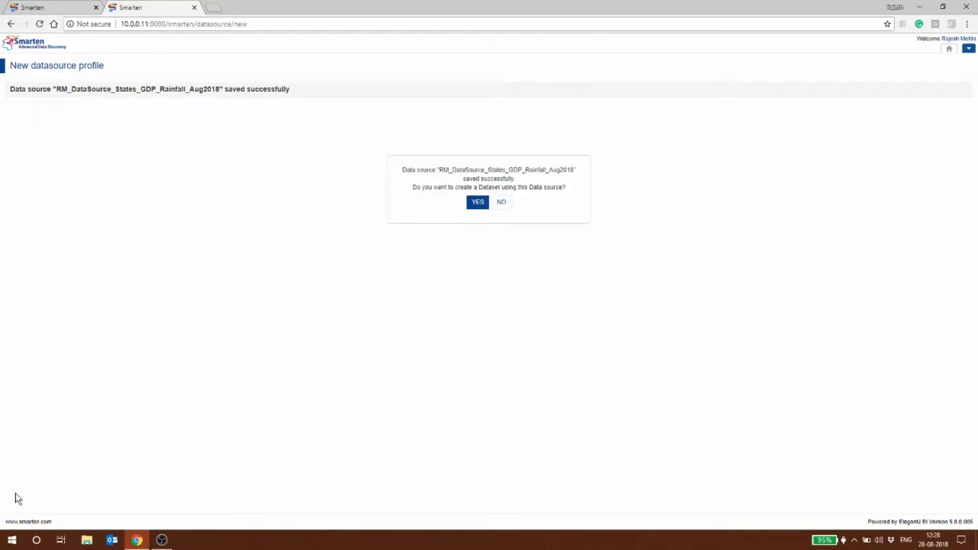
Create dataset RM_Dataset_States_GDP_Rainfall from the data source, keeping all eight columns
left_click(477, 203)
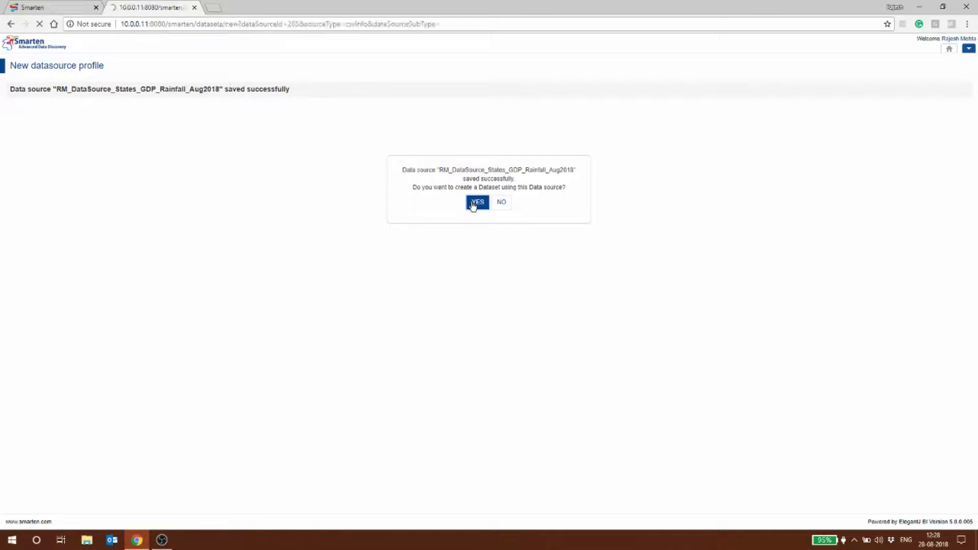
left_click(42, 115)
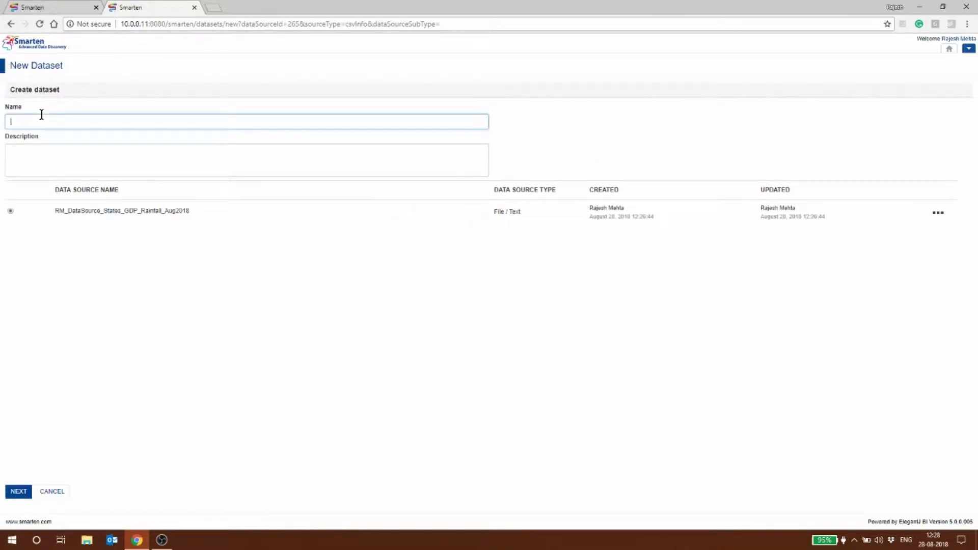
type("RM_Dataset_SStates")
key("BackSpace")
key("BackSpace")
key("BackSpace")
key("BackSpace")
key("BackSpace")
key("BackSpace")
type("States")
type("_GDP_")
type("Rain")
type("f")
type("fall")
left_click(22, 496)
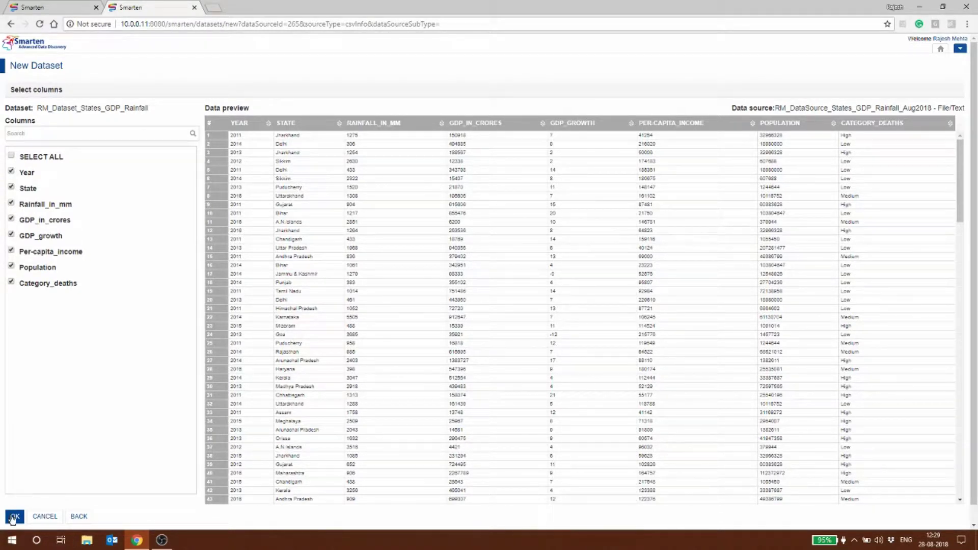
Open the dataset and highlight the GDP_GROWTH column's inconsistent values in yellow
left_click(14, 518)
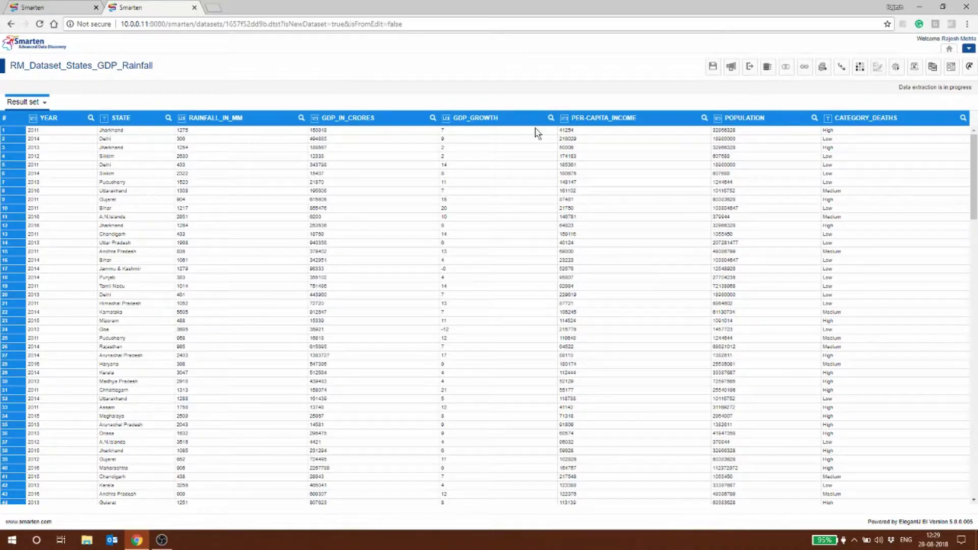
right_click(450, 130)
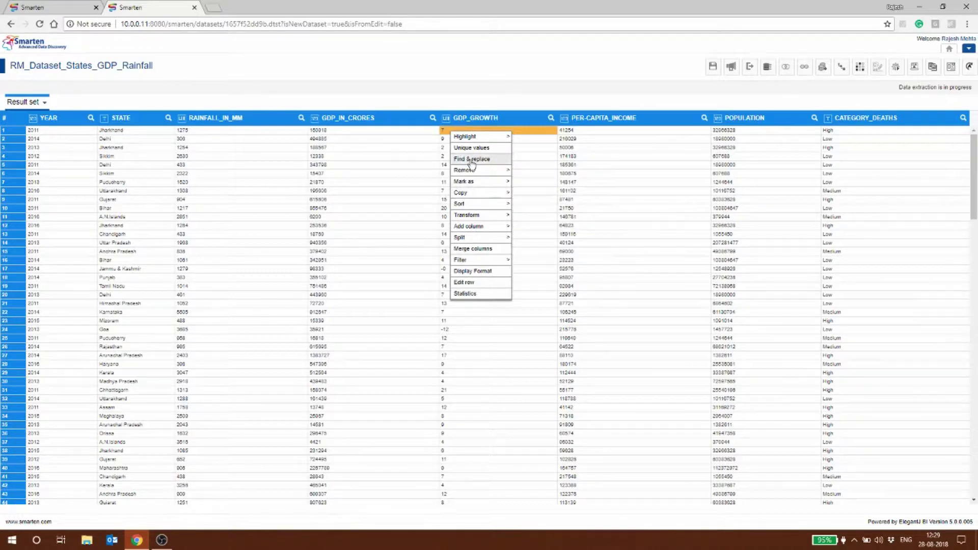
mouse_move(472, 141)
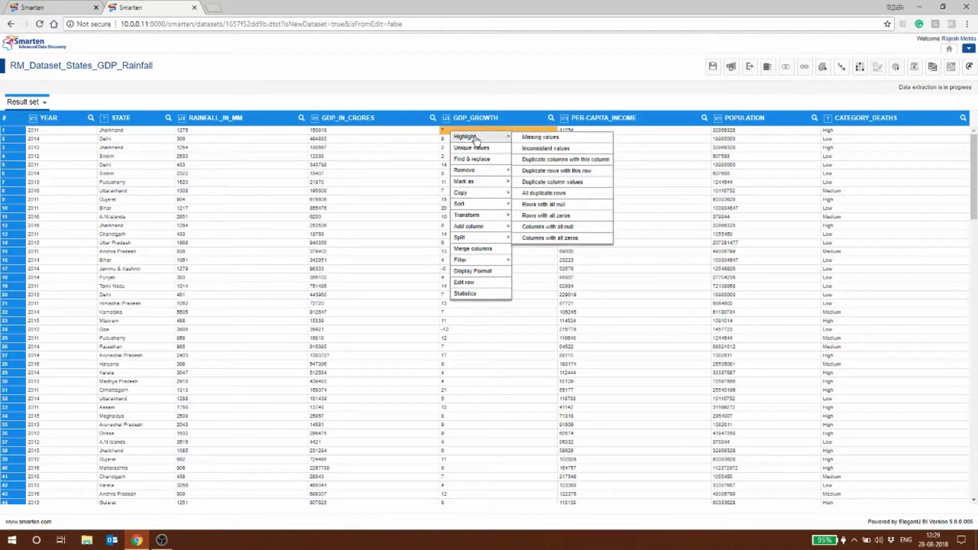
left_click(554, 150)
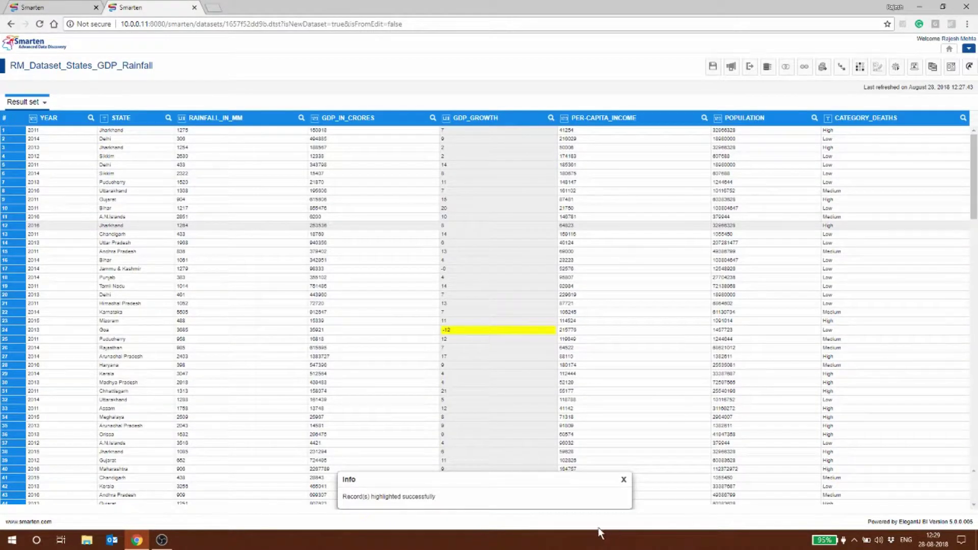
left_click(624, 479)
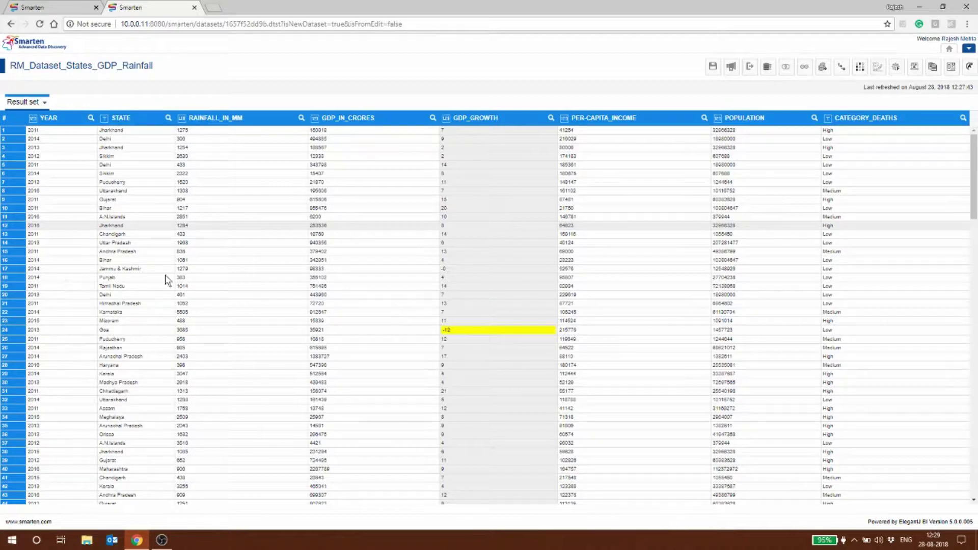
scroll(506, 370, "down", 2)
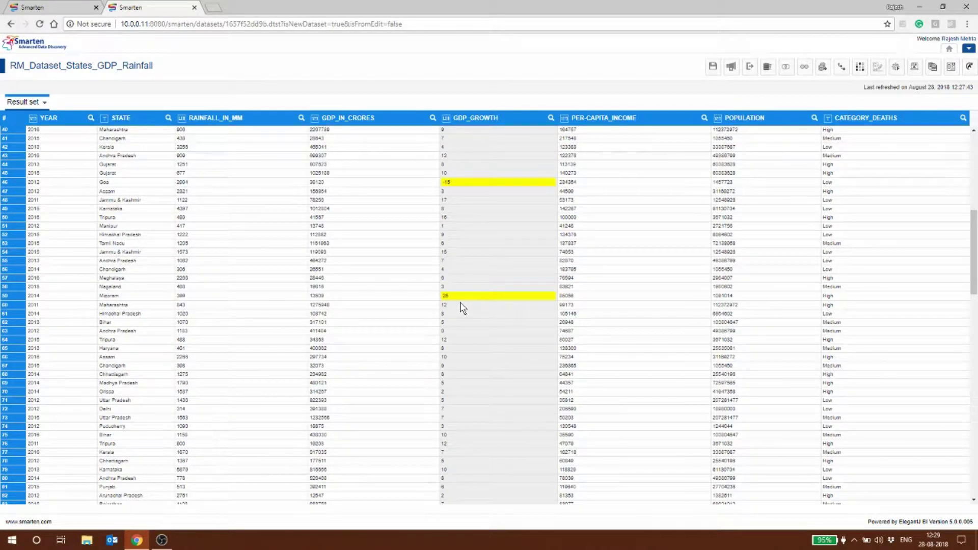
scroll(463, 307, "down", 13)
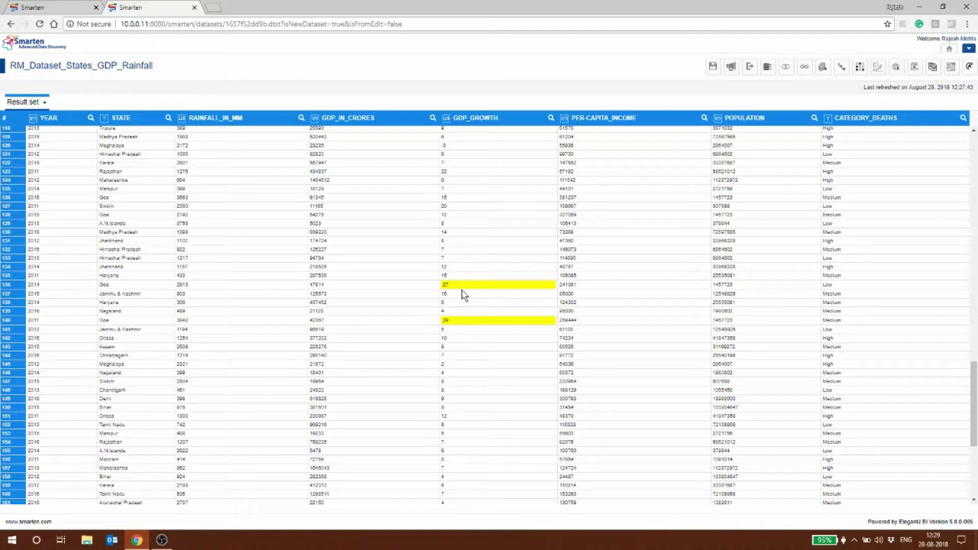
scroll(463, 294, "down", 4)
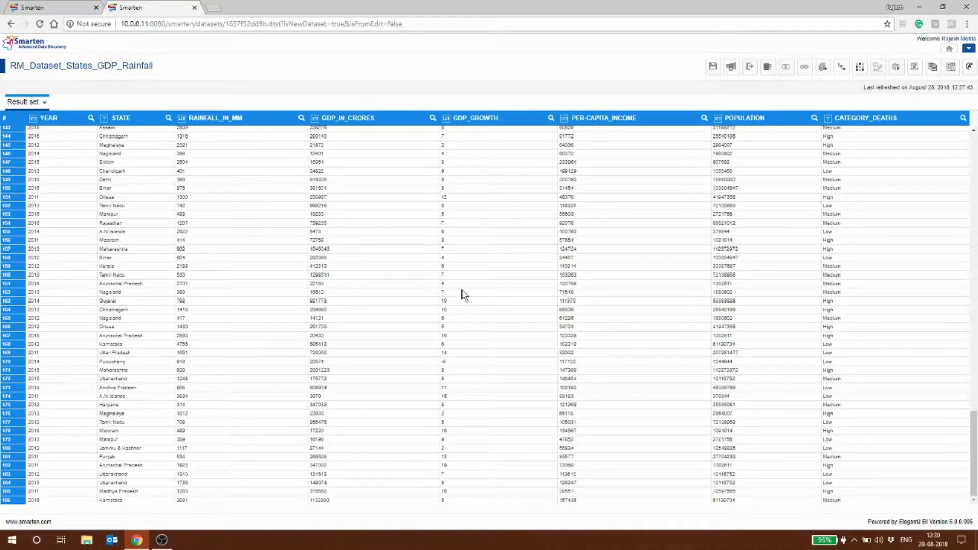
scroll(464, 295, "up", 19)
scroll(463, 294, "up", 4)
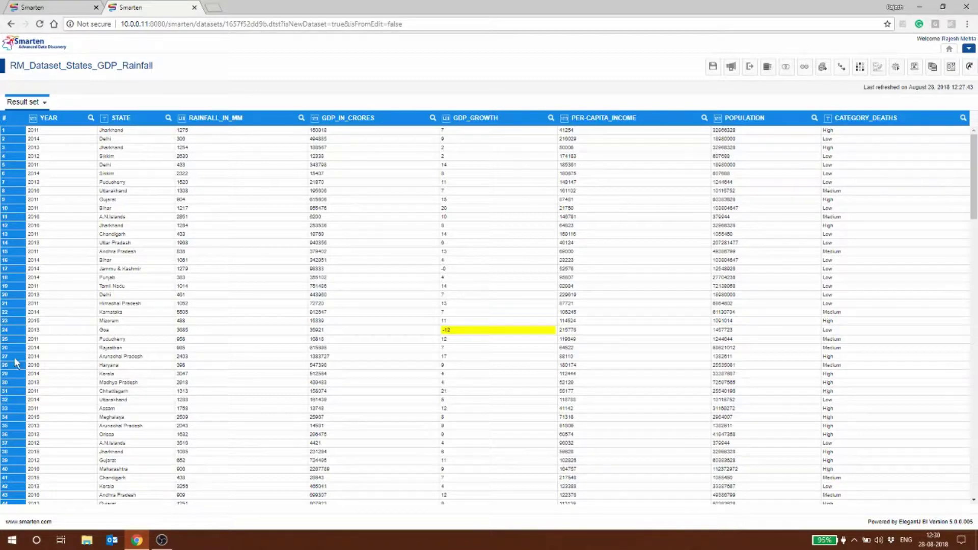
Delete the row whose GDP_GROWTH value is -12, then check the remaining rows
right_click(477, 331)
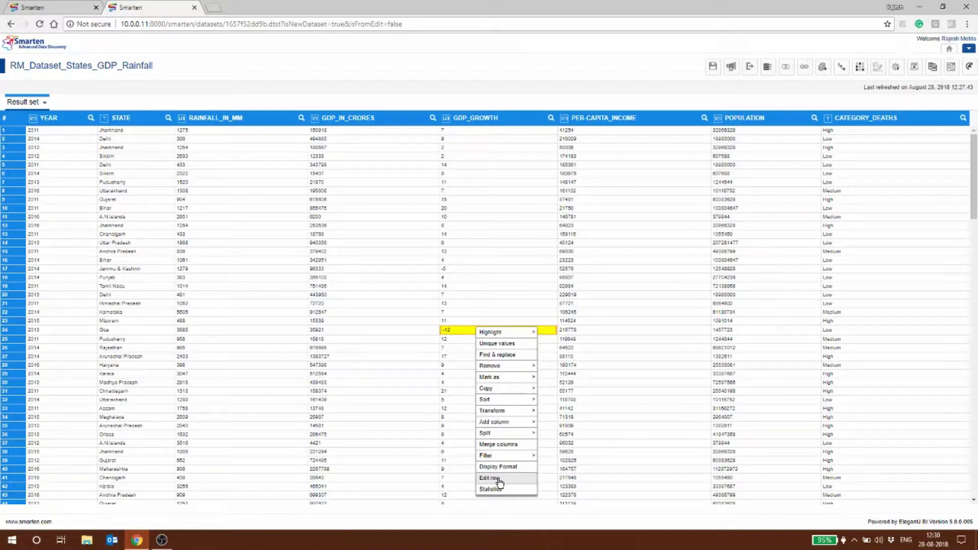
mouse_move(521, 367)
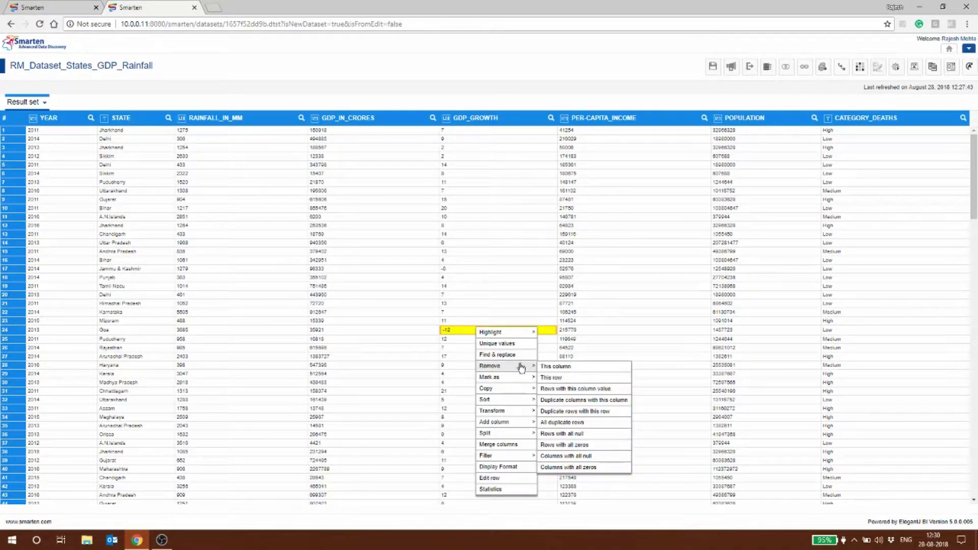
left_click(549, 377)
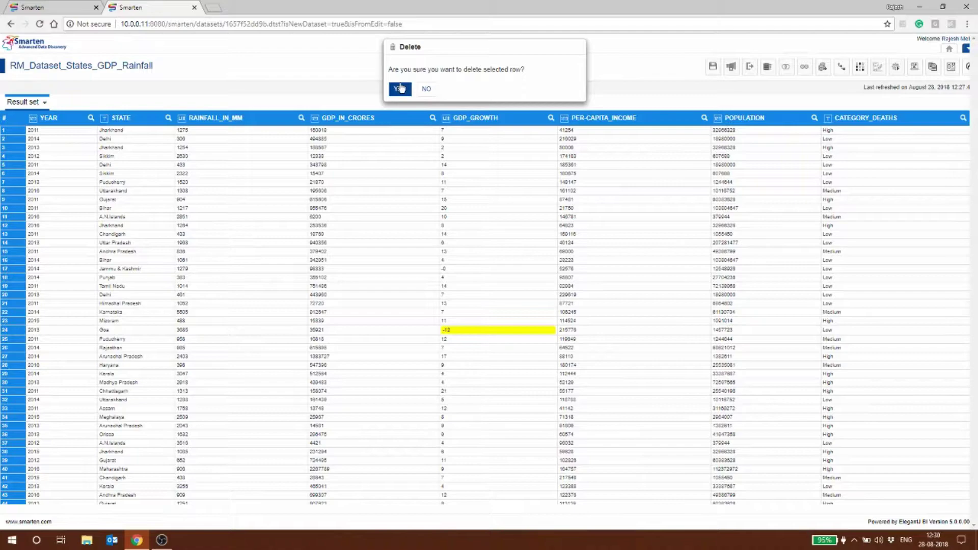
left_click(400, 89)
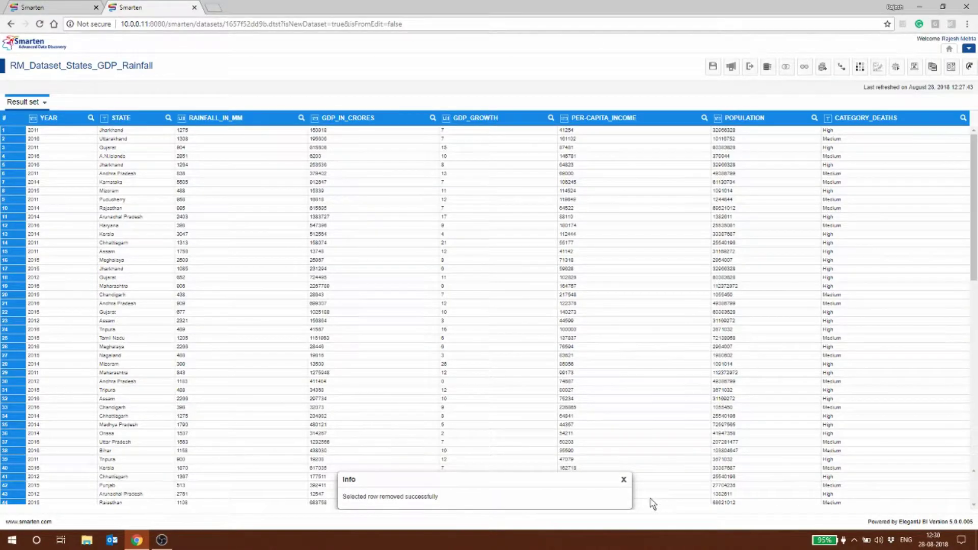
left_click(623, 480)
scroll(476, 461, "down", 11)
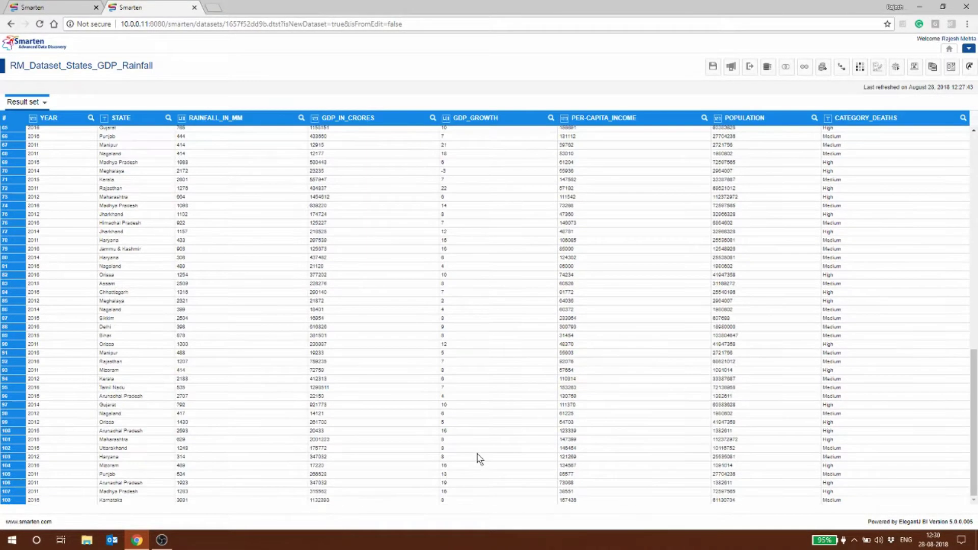
scroll(479, 458, "up", 11)
scroll(479, 459, "down", 10)
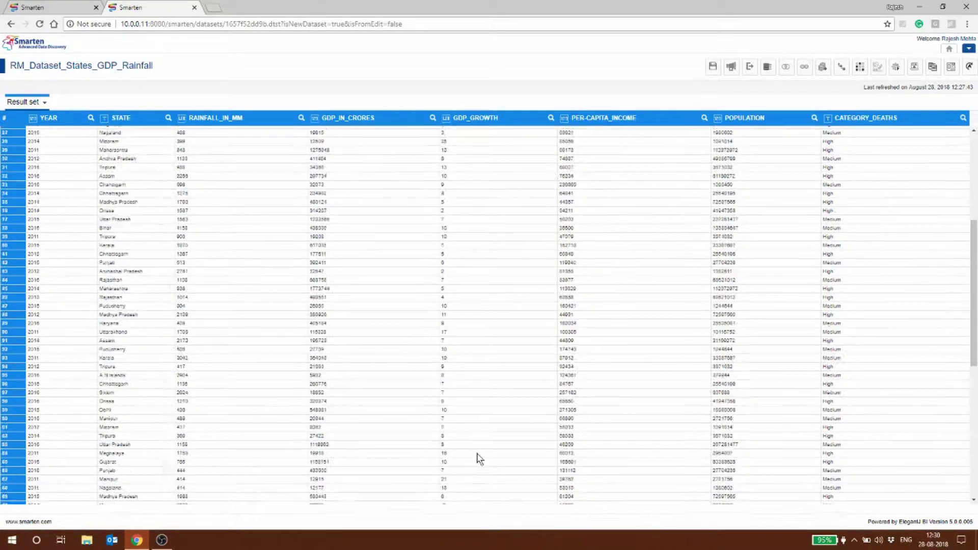
scroll(479, 458, "up", 10)
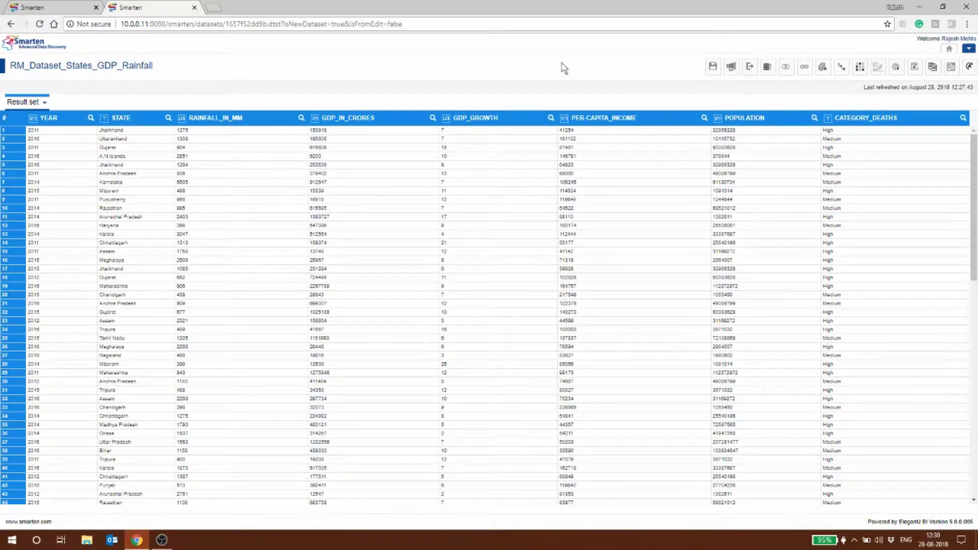
Publish RM_Dataset_States_GDP_Rainfall to cache and save its changed access permissions
left_click(729, 71)
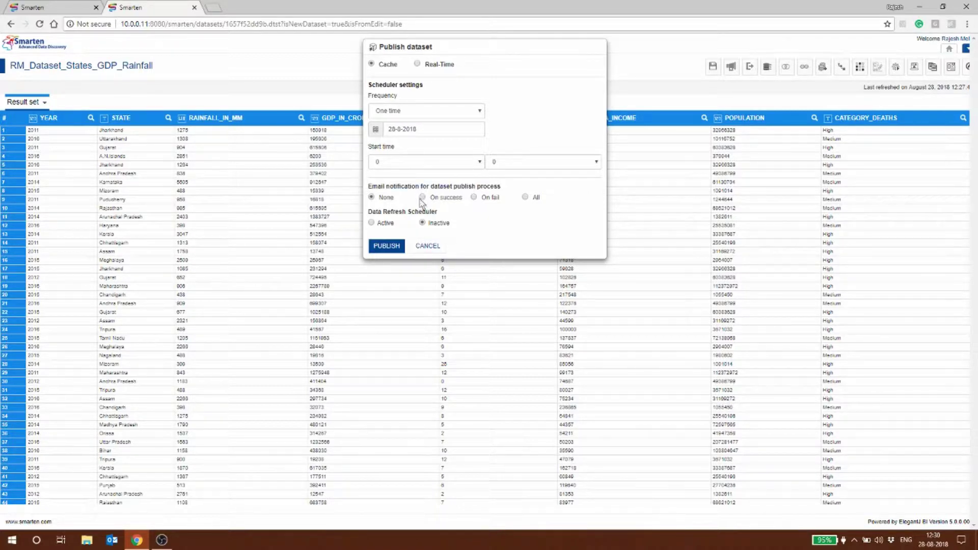
left_click(386, 247)
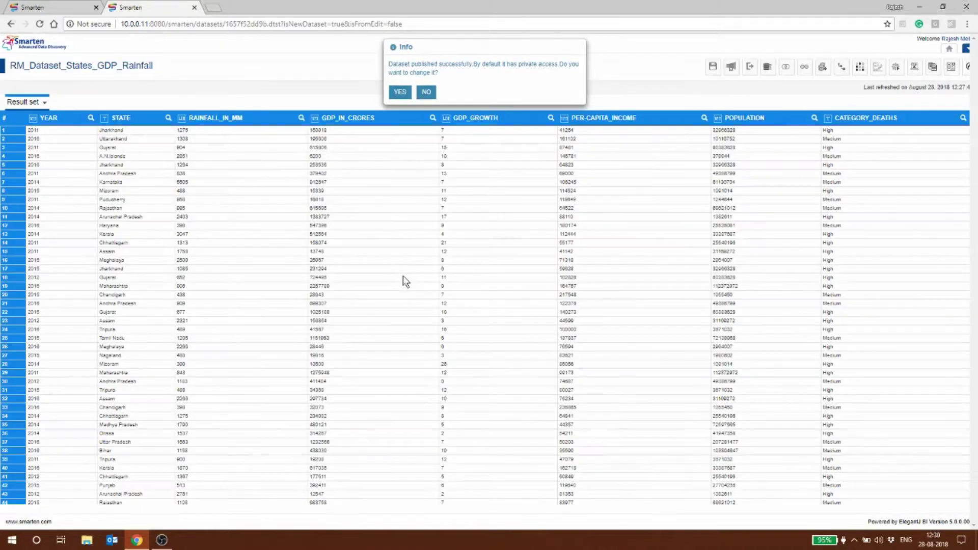
left_click(400, 79)
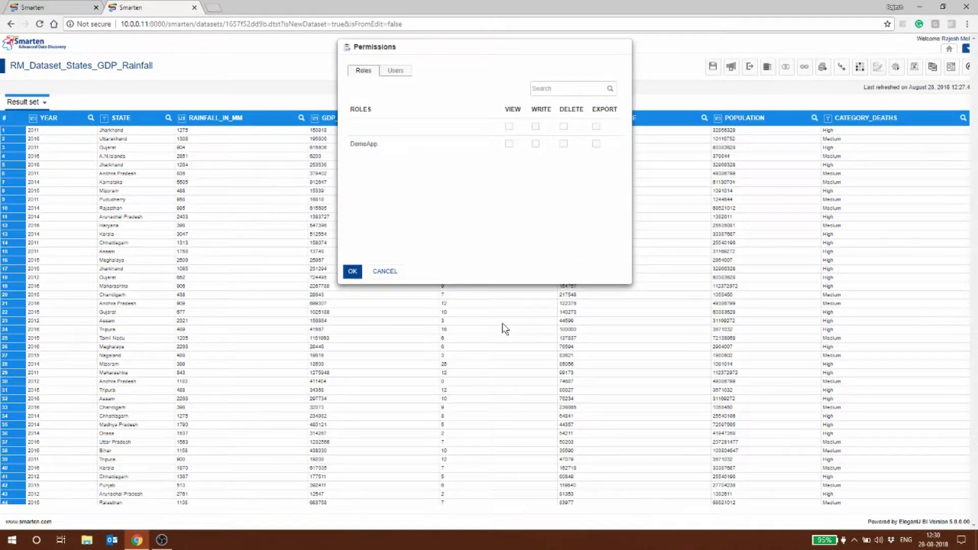
left_click(354, 273)
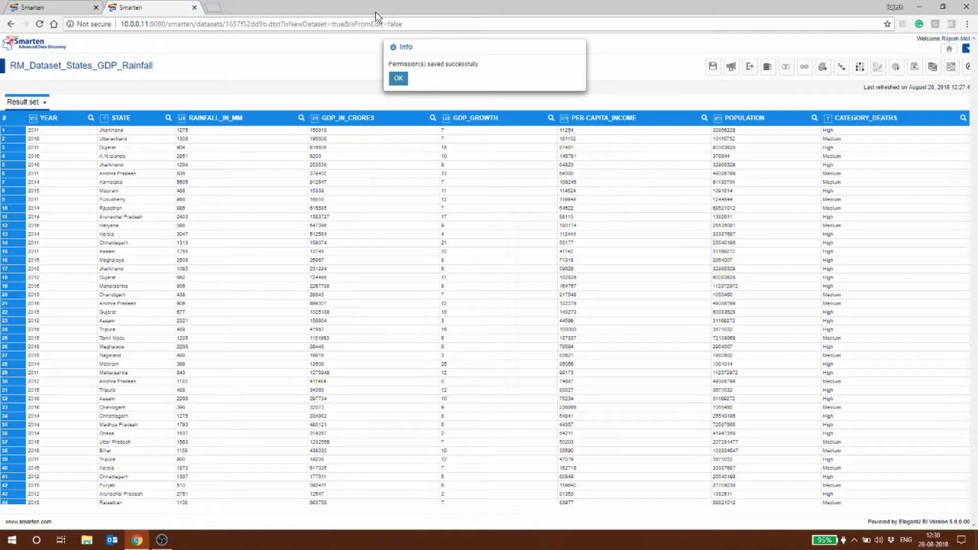
left_click(399, 79)
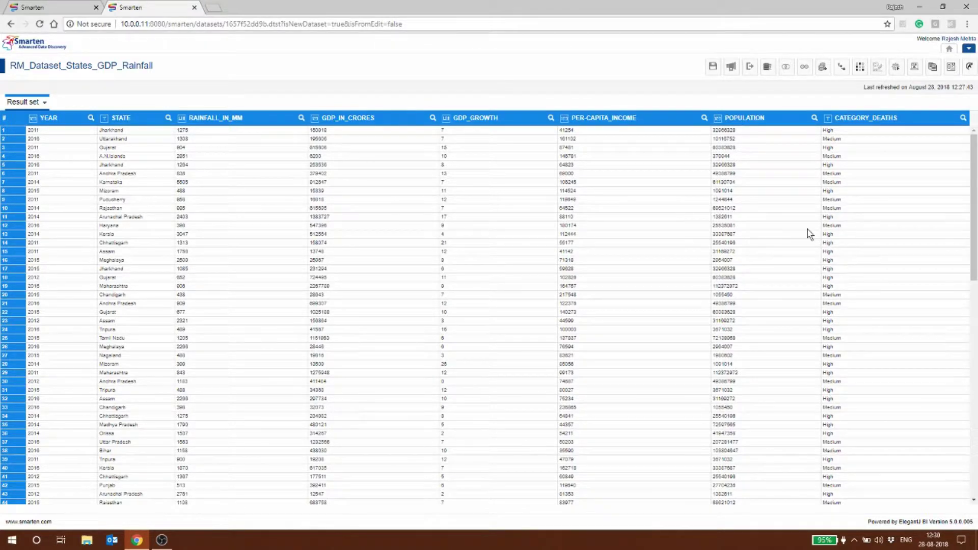
Save the dataset and start a new Text data source
left_click(713, 66)
left_click(968, 50)
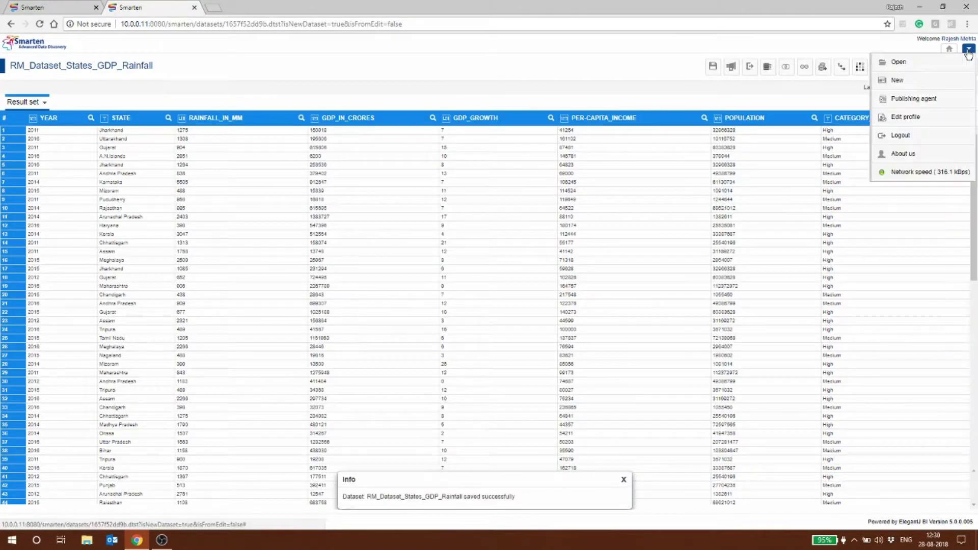
mouse_move(901, 80)
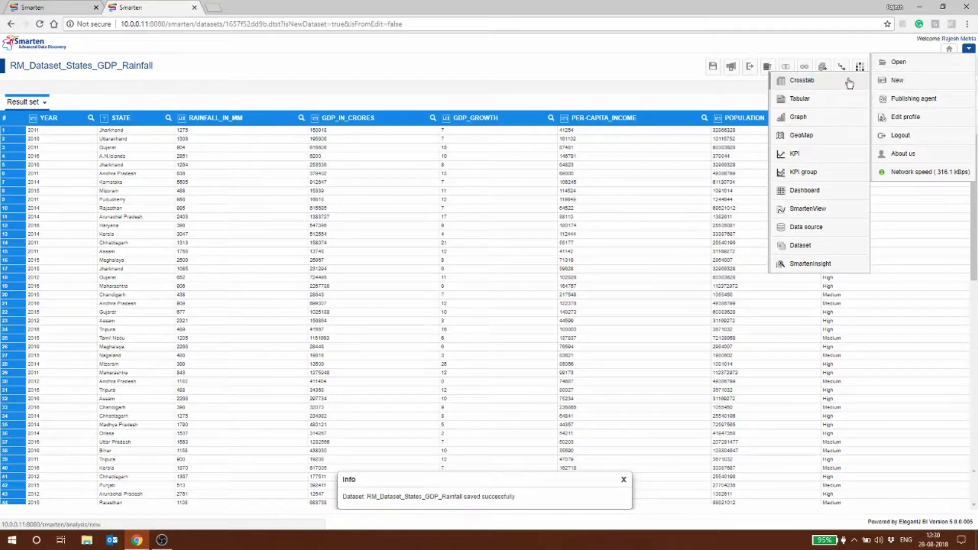
left_click(825, 228)
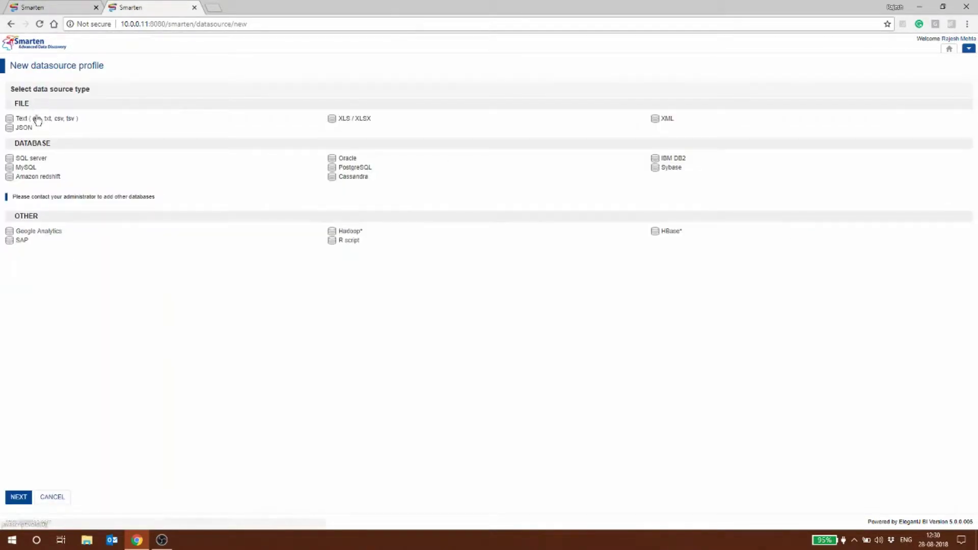
left_click(33, 119)
left_click(8, 498)
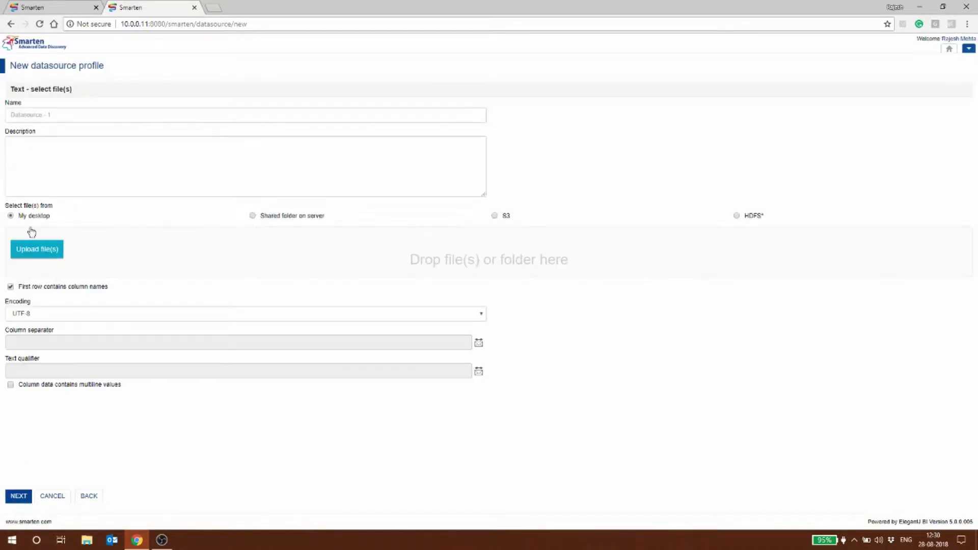
Name the data source RM_Sate_Cement_Sales and upload the CSV cement sales by state file
left_click(38, 117)
type("RM_Sale")
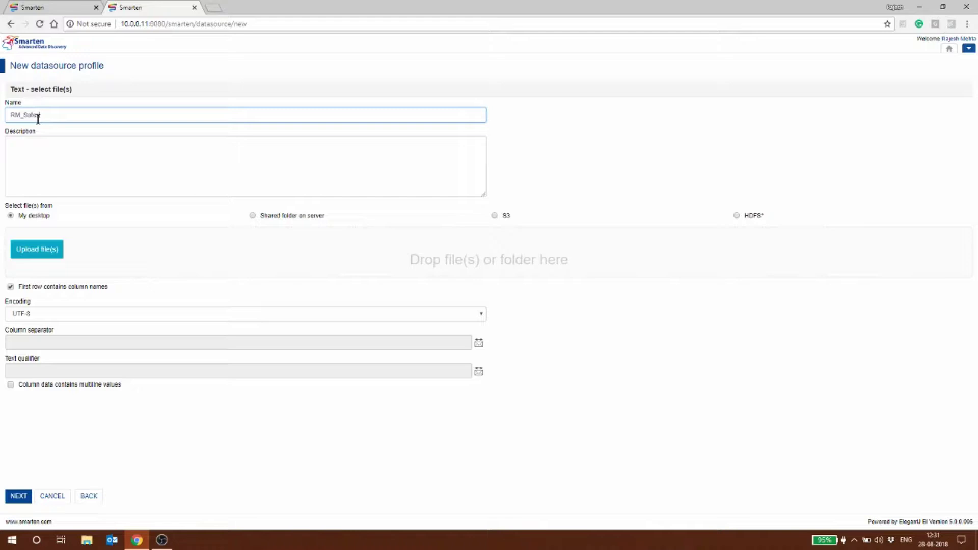
type("sCement_Sales")
left_click(39, 247)
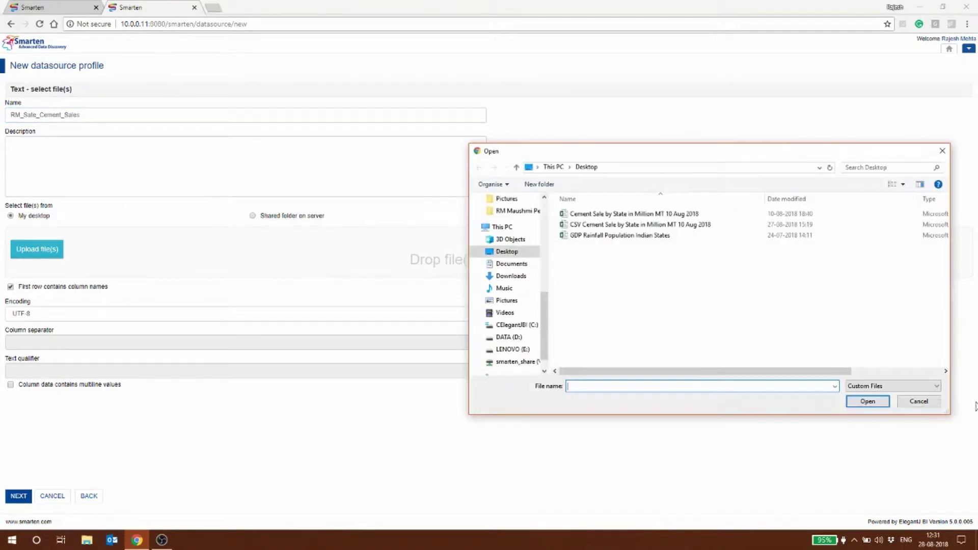
left_click(625, 224)
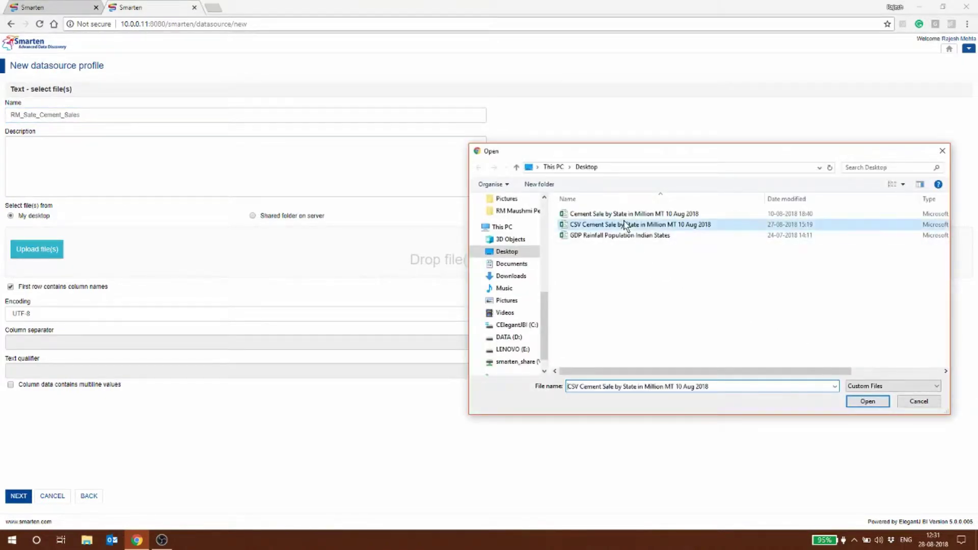
left_click(865, 402)
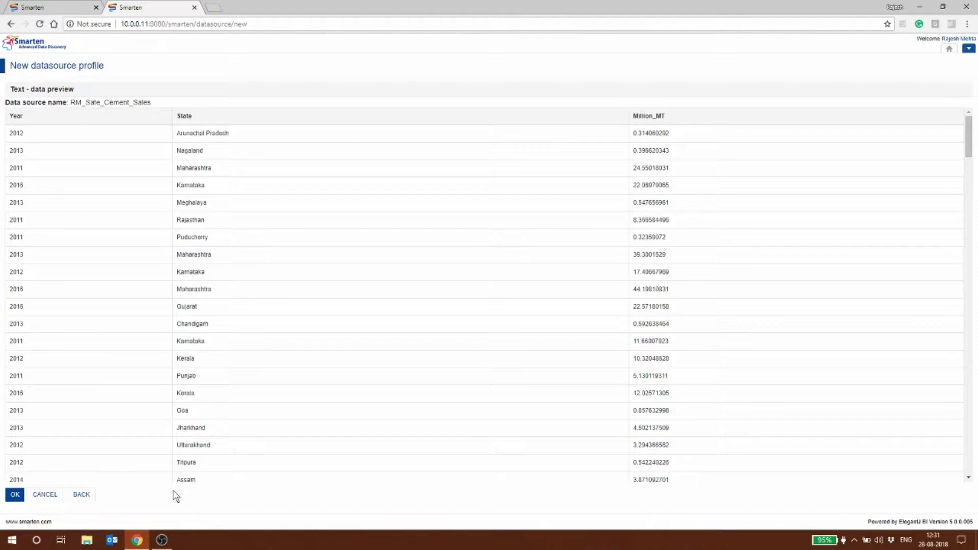
Save the cement data source and create dataset RM_States_Cement_DatasetAug2018 with Year, State, Million_MT
left_click(10, 500)
left_click(472, 199)
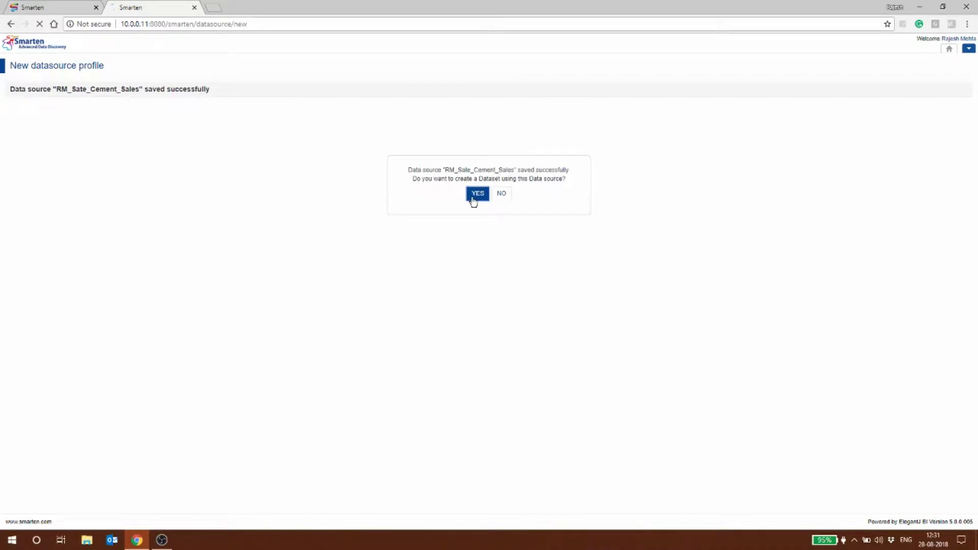
left_click(94, 121)
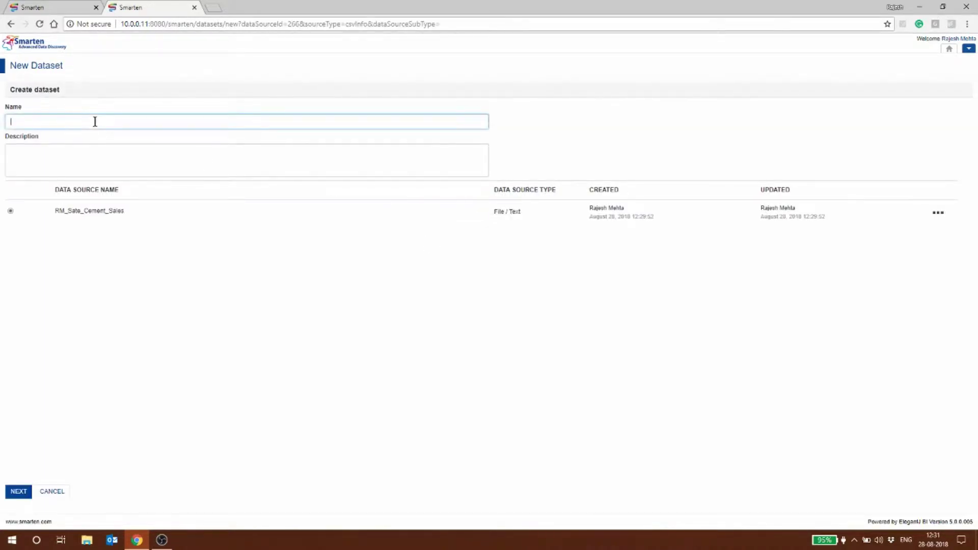
type("RM_States_Cement_DatasetAlg2018")
left_click(13, 493)
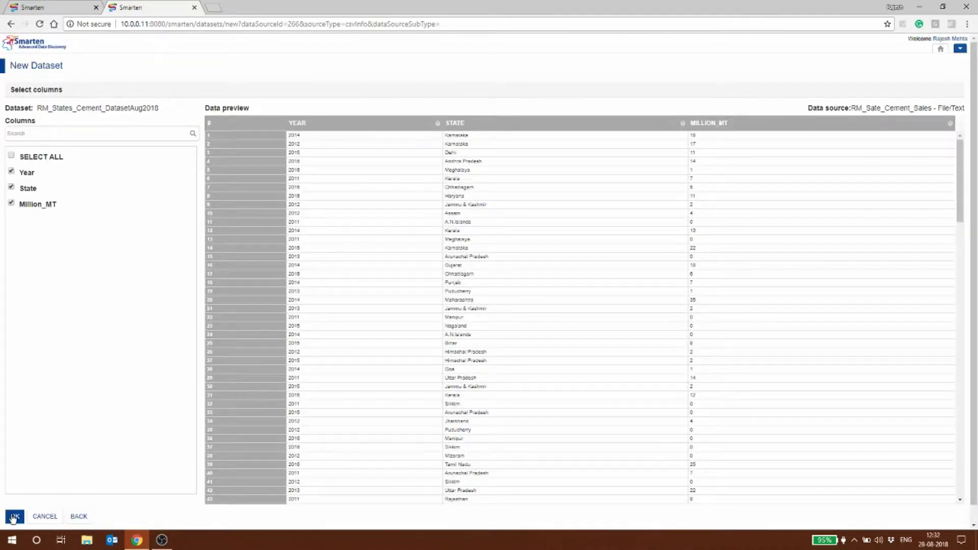
left_click(14, 516)
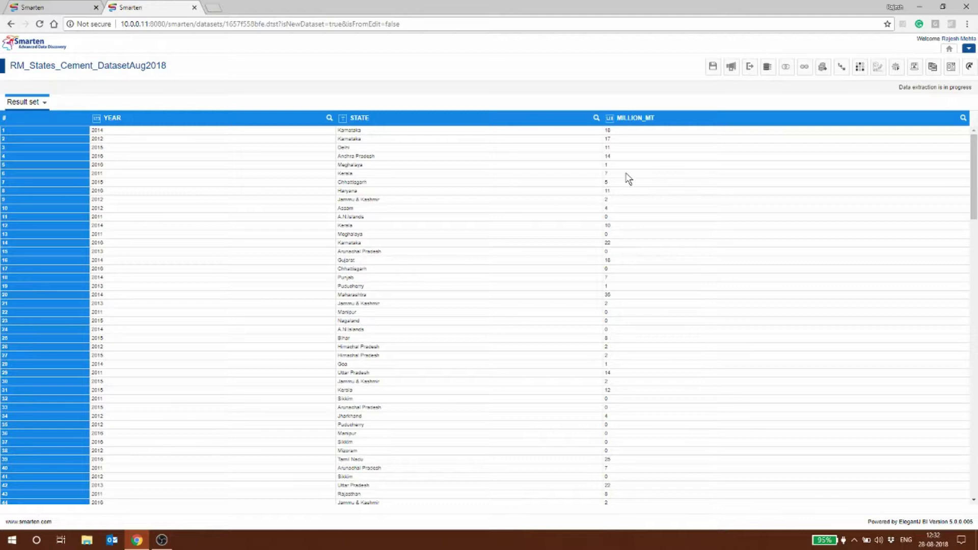
right_click(626, 175)
mouse_move(646, 306)
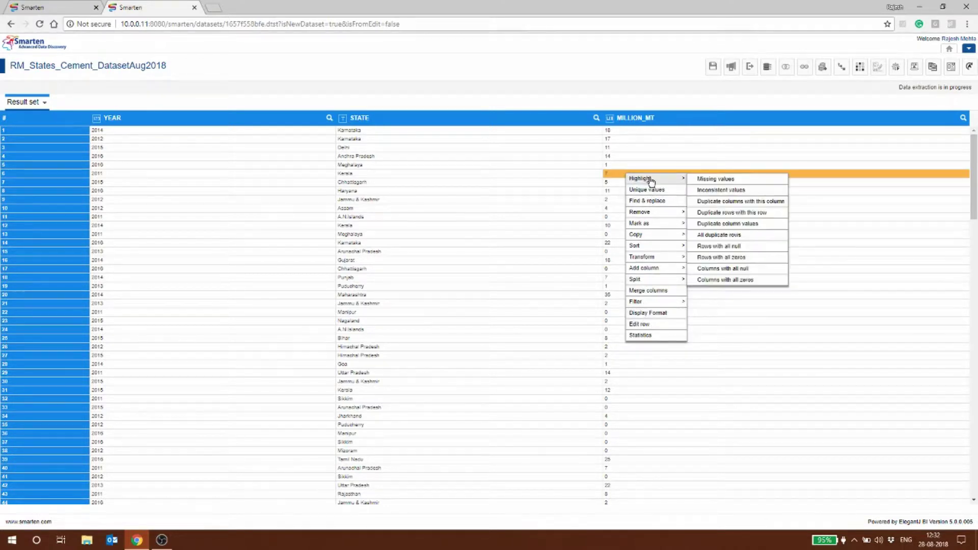
mouse_move(646, 178)
left_click(704, 192)
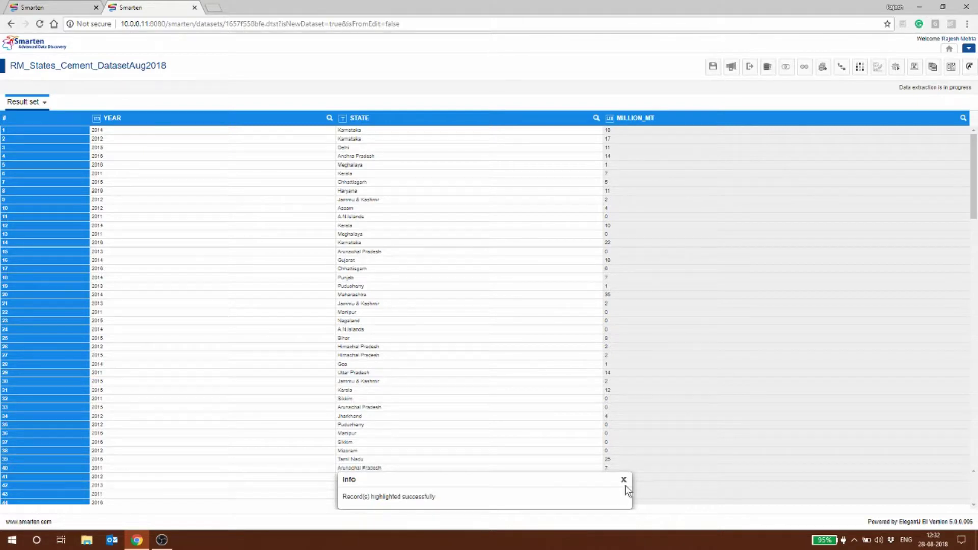
left_click(624, 480)
scroll(722, 432, "down", 15)
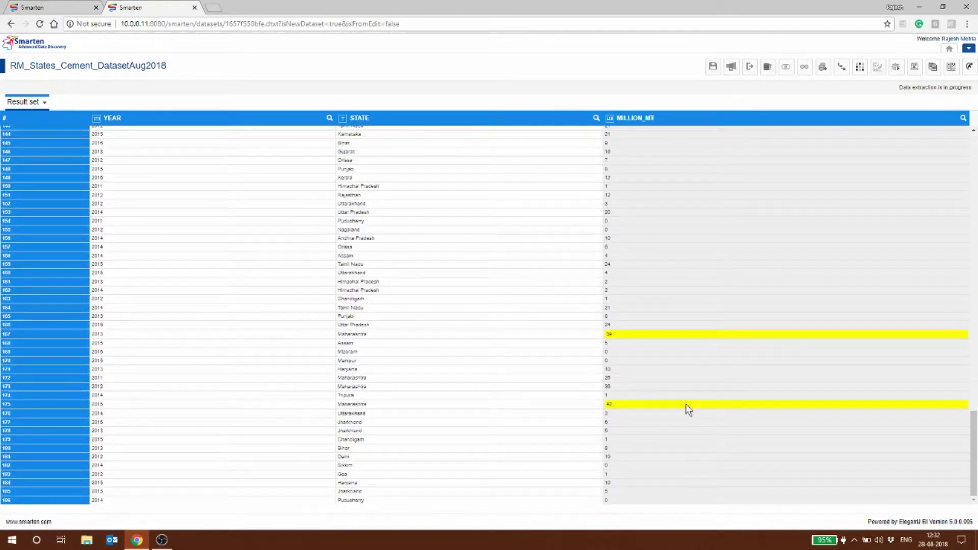
scroll(704, 427, "up", 15)
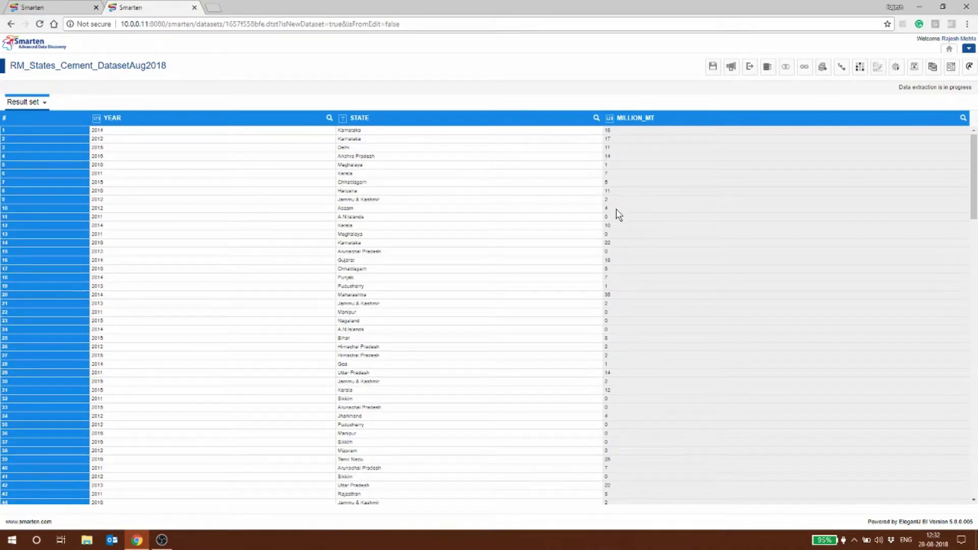
right_click(616, 208)
mouse_move(621, 214)
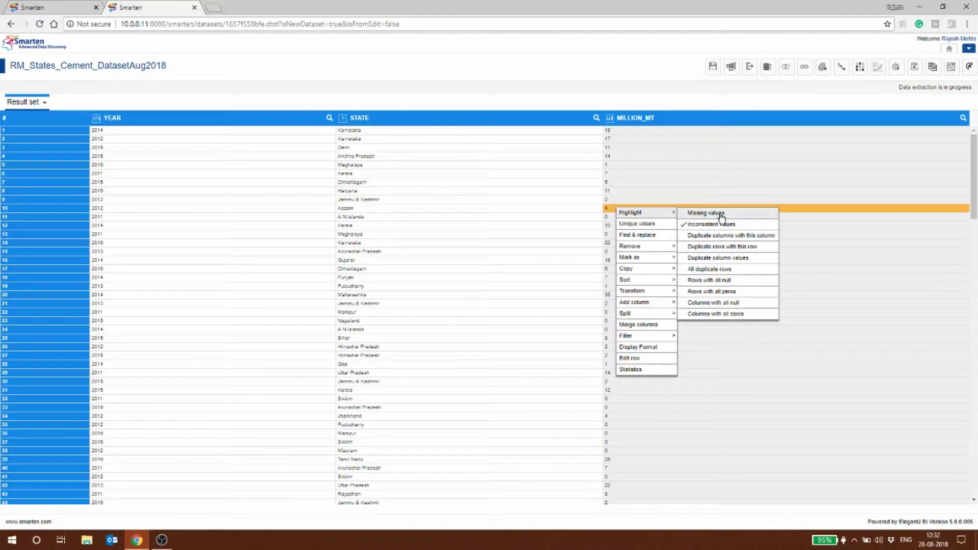
left_click(720, 295)
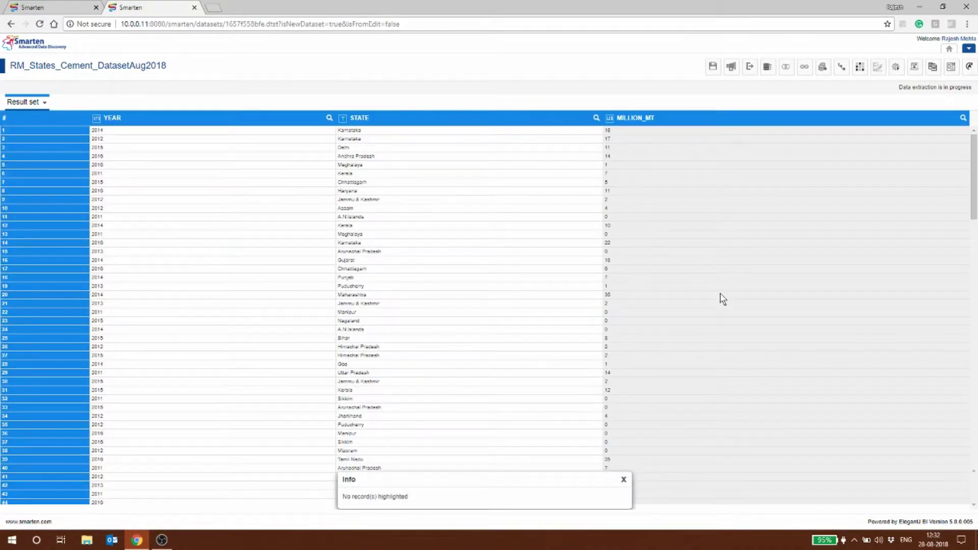
left_click(623, 481)
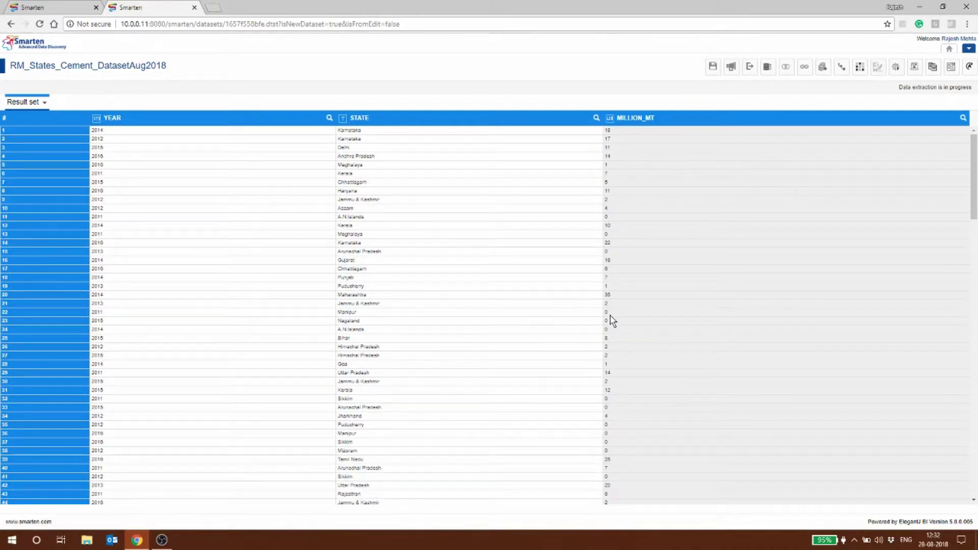
scroll(713, 422, "down", 5)
scroll(749, 142, "up", 5)
Save RM_States_Cement_DatasetAug2018, publish it, and confirm its permission settings
left_click(717, 71)
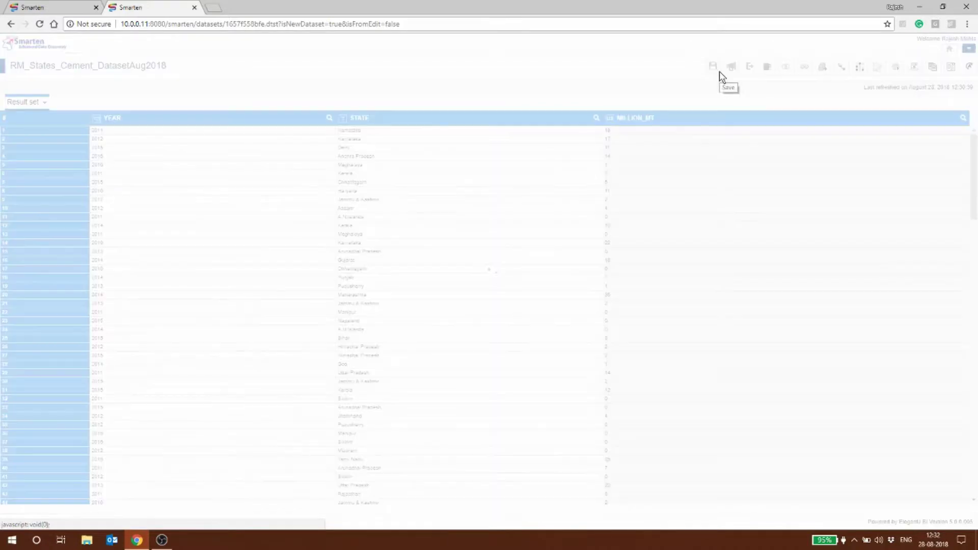
left_click(730, 69)
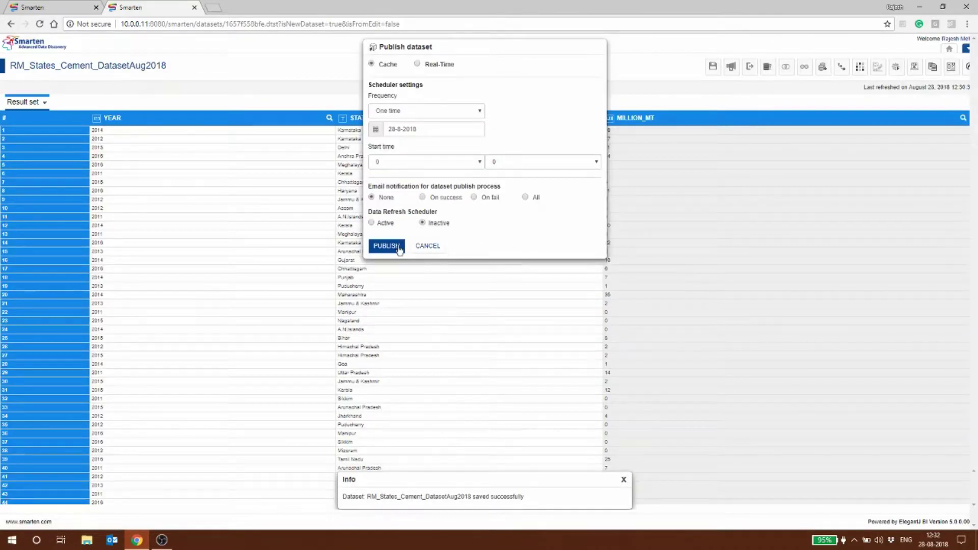
left_click(397, 247)
key("Return")
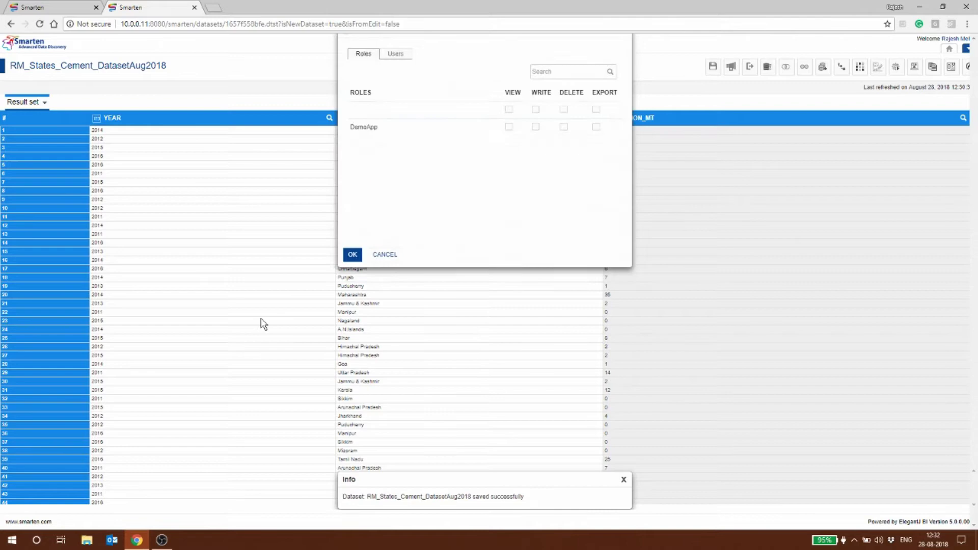
left_click(352, 270)
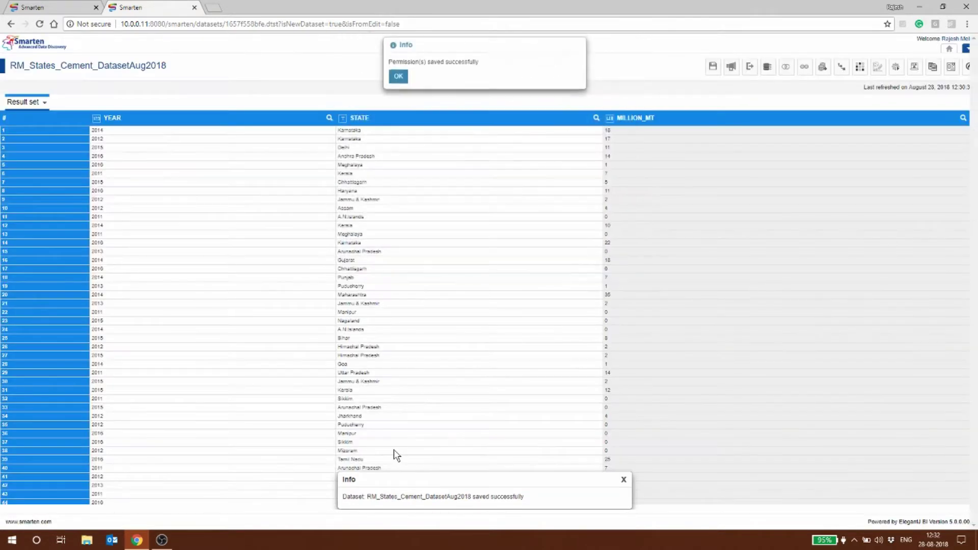
left_click(398, 79)
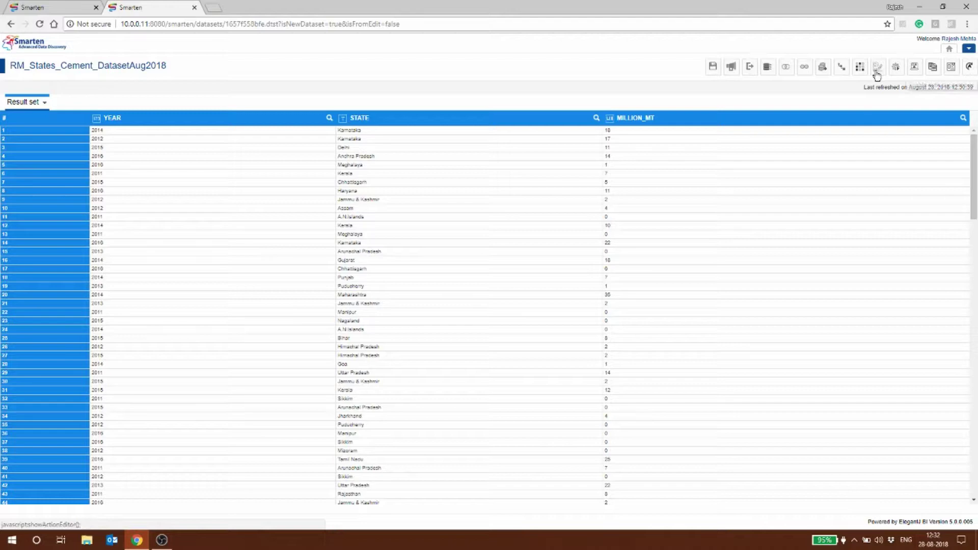
Search 'RM' and add the RM_Dataset_States_GDP_Rainfall dataset to the workspace
left_click(823, 68)
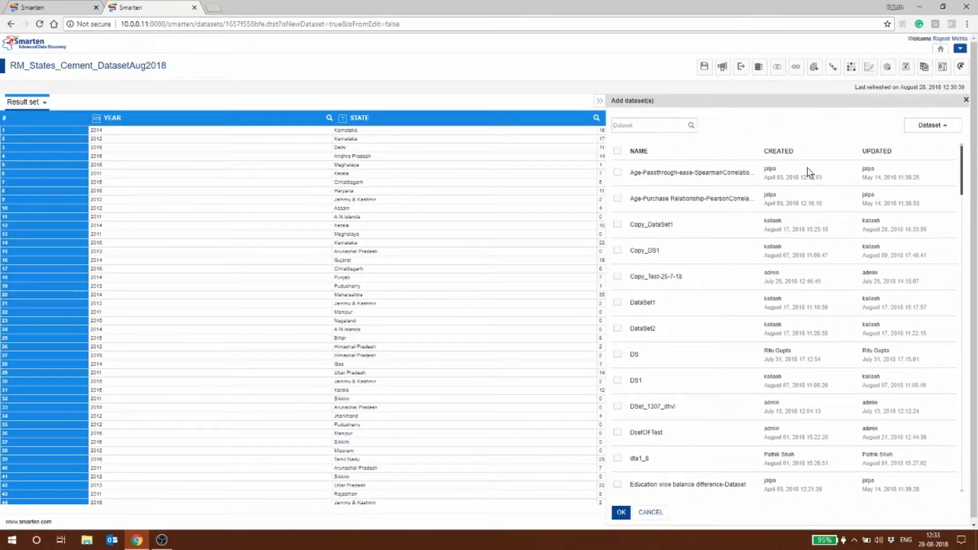
left_click(662, 123)
type("RM")
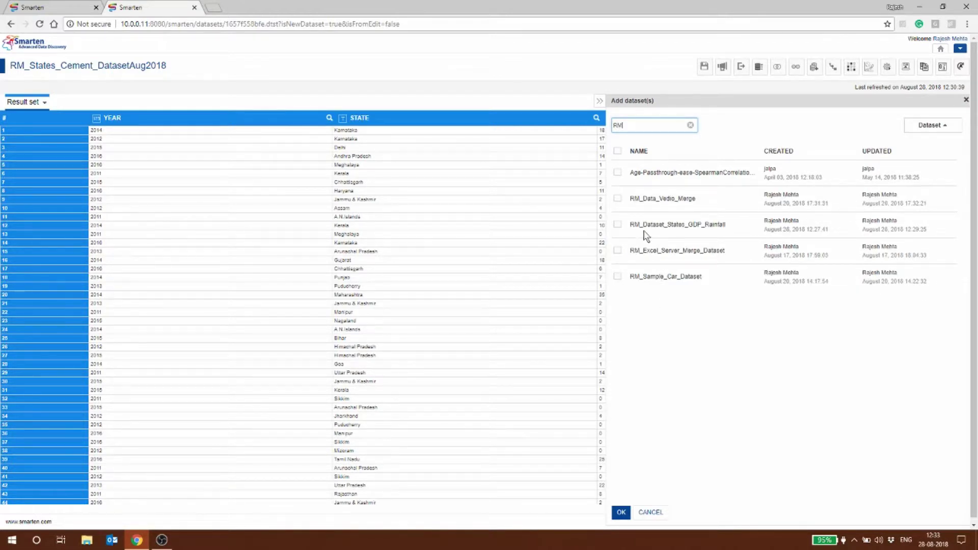
left_click(617, 225)
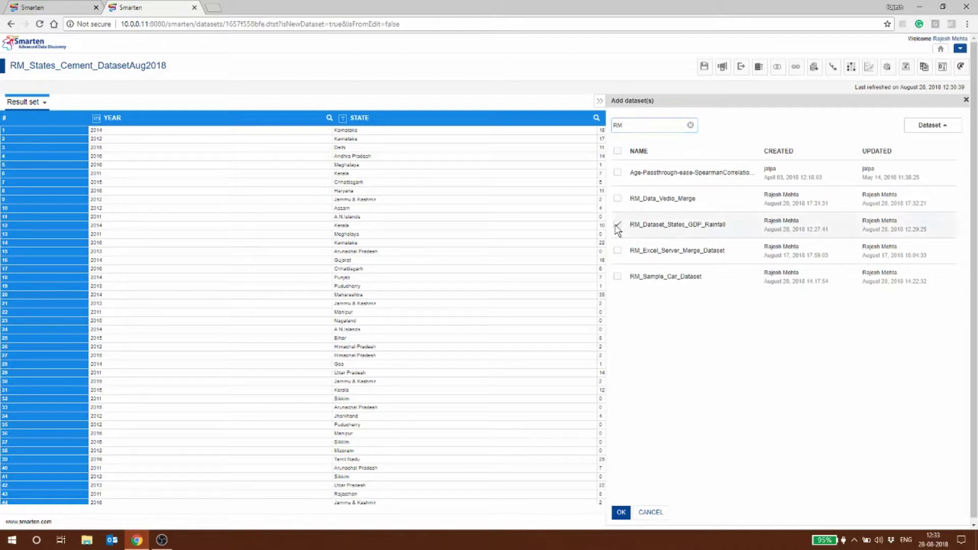
left_click(621, 513)
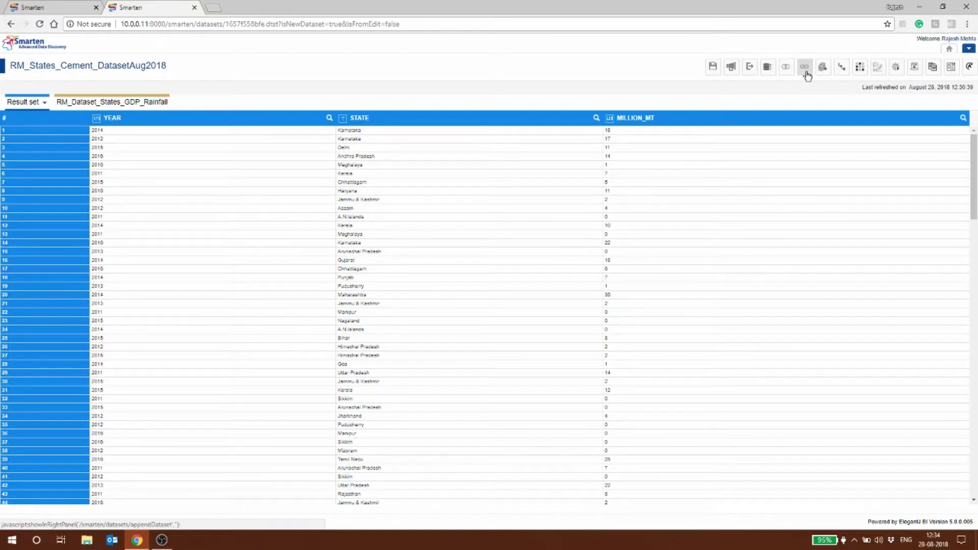
Join RM_States_Cement_DatasetAug2018 with RM_Dataset_States_GDP_Rainfall on Year and State, then save
left_click(786, 69)
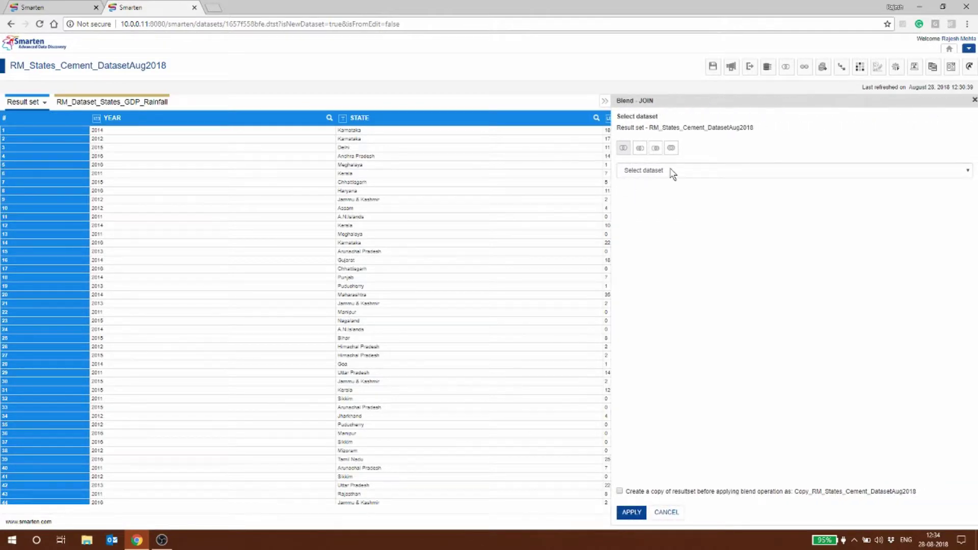
left_click(672, 173)
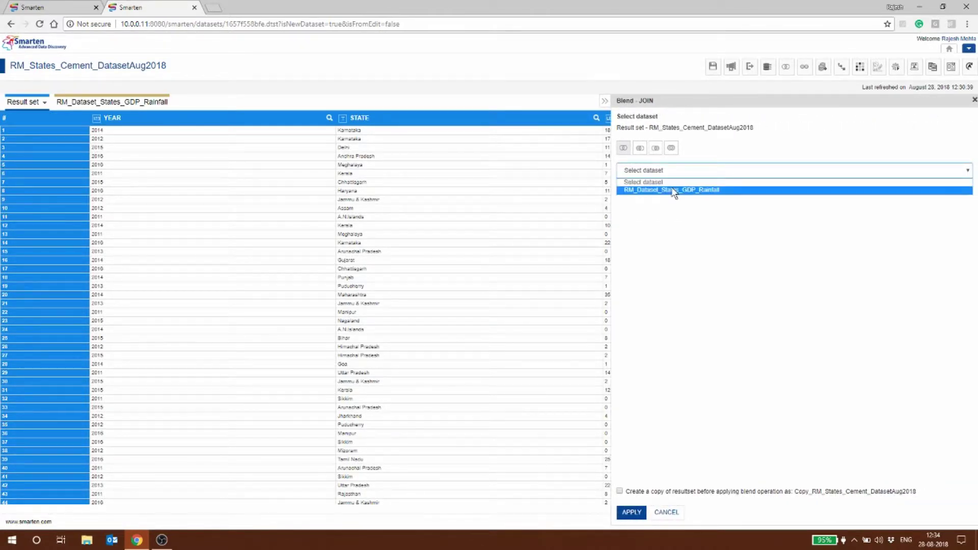
left_click(673, 190)
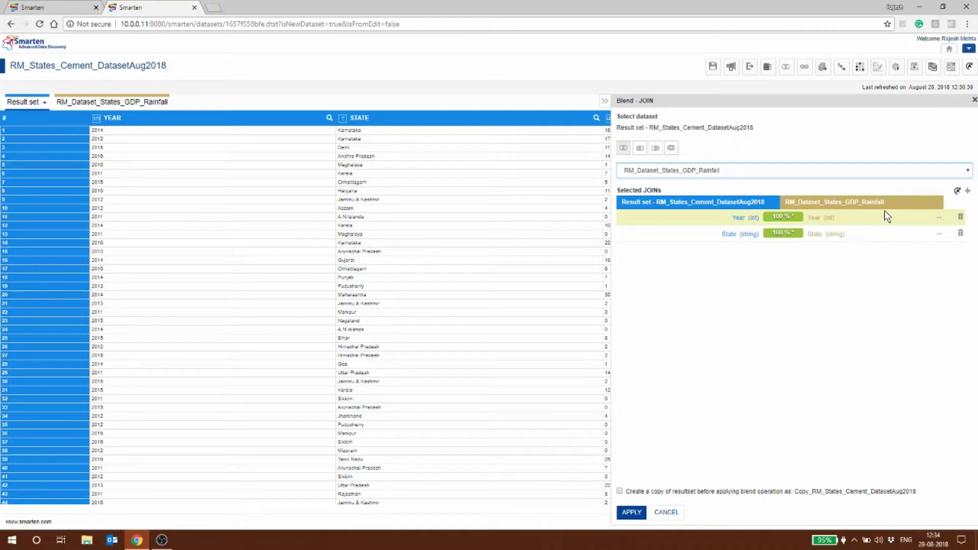
left_click(625, 511)
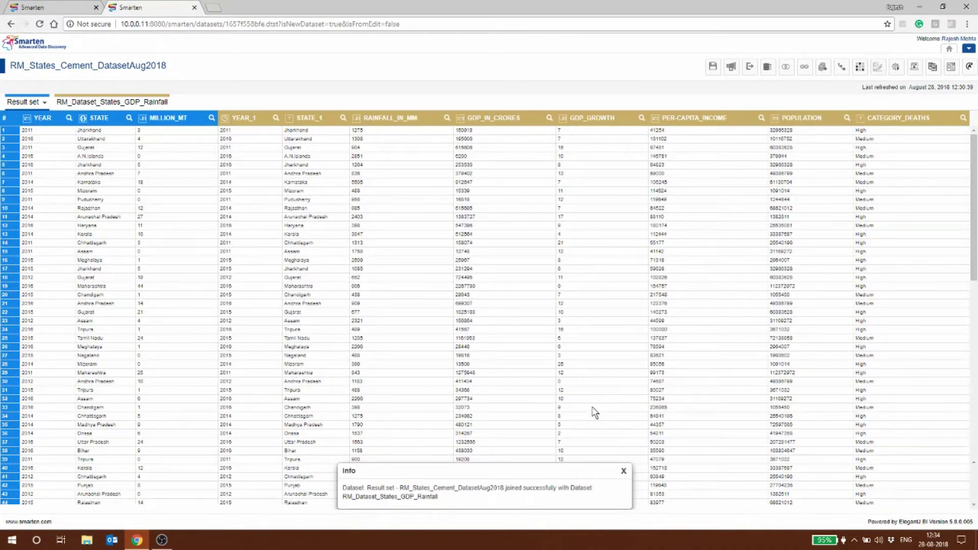
left_click(623, 472)
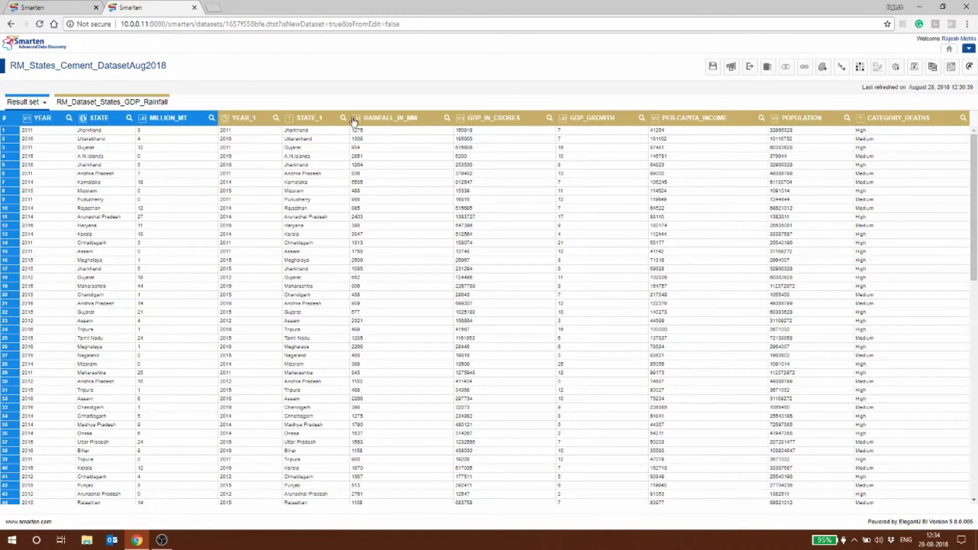
left_click(713, 66)
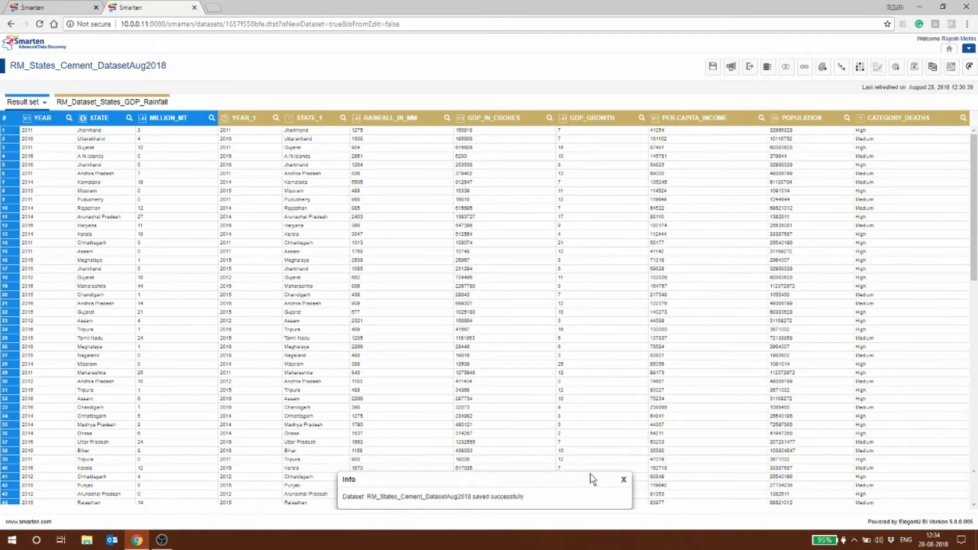
left_click(624, 482)
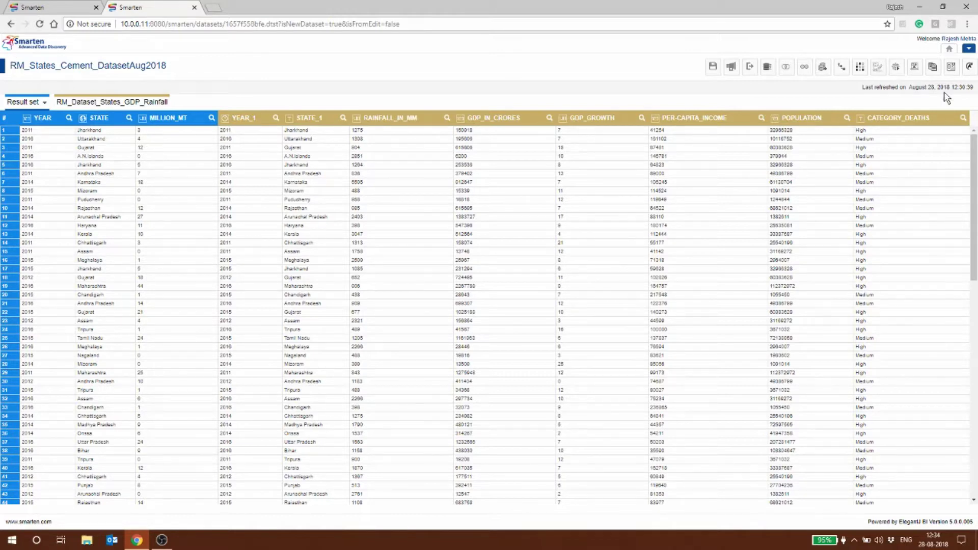
Publish the joined RM_States_Cement_DatasetAug2018 to cache, accepting the permission changes
left_click(730, 67)
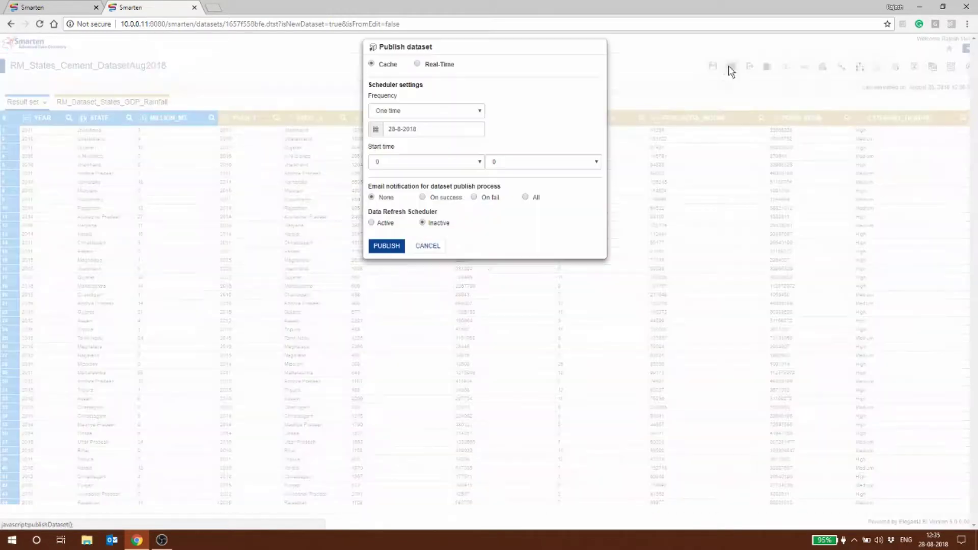
left_click(387, 246)
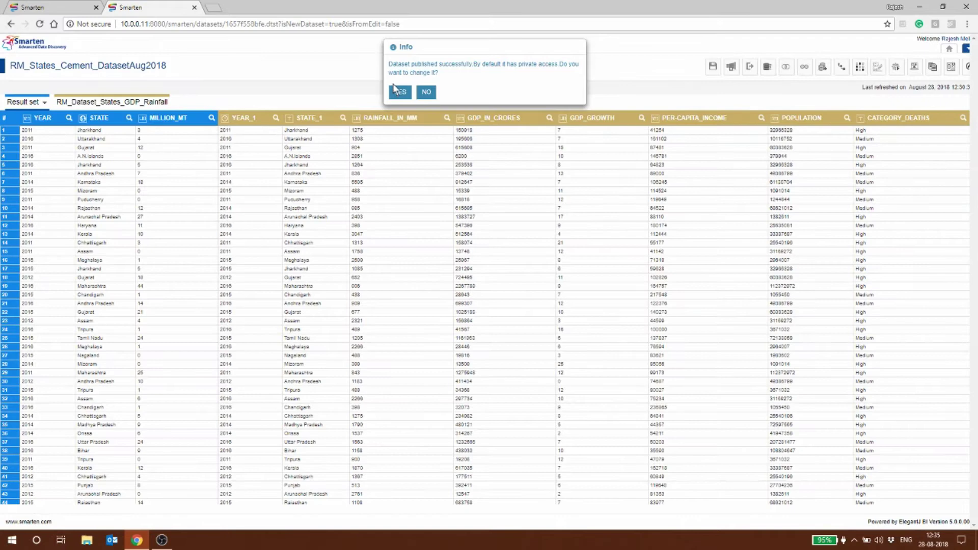
left_click(401, 93)
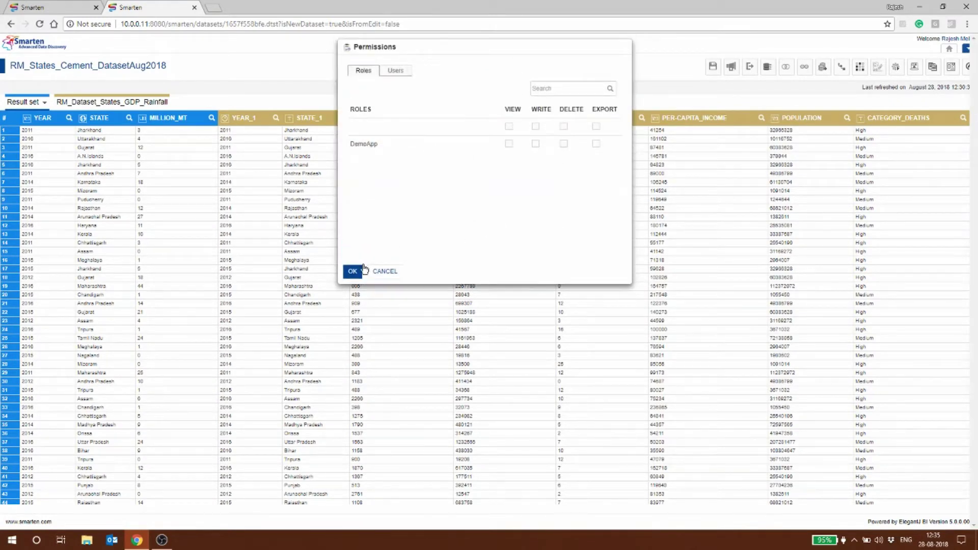
key("Return")
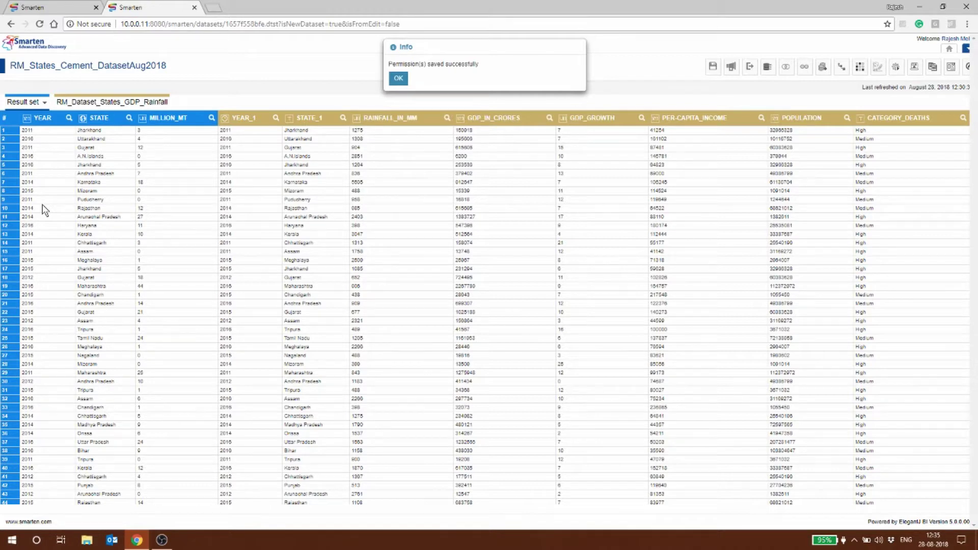
left_click(401, 80)
left_click(968, 48)
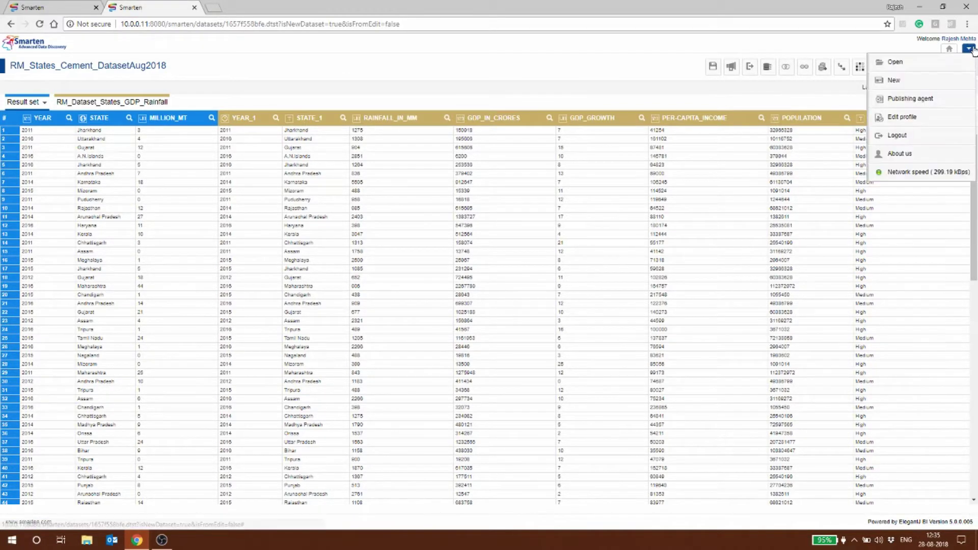
mouse_move(911, 82)
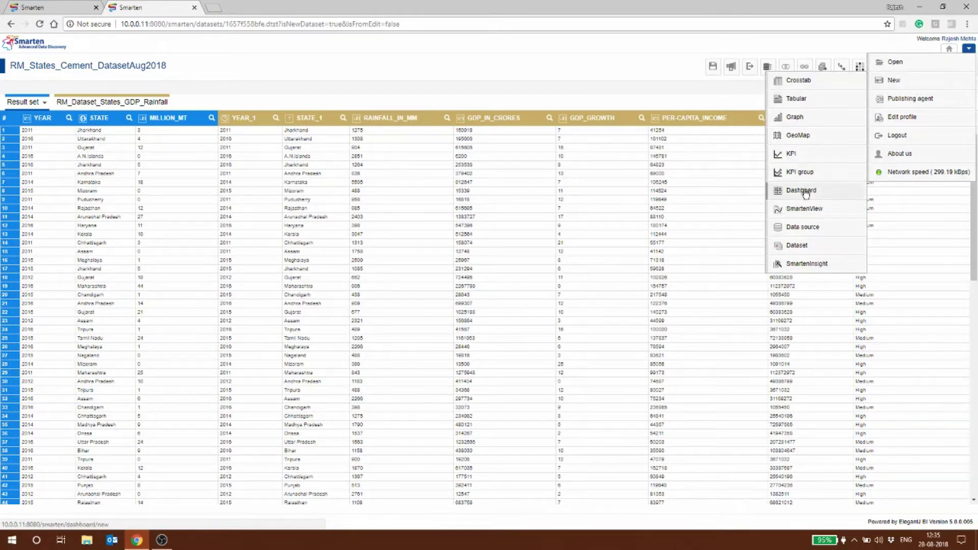
Save pending dataset changes and begin a new Correlation SmartenInsight
left_click(819, 269)
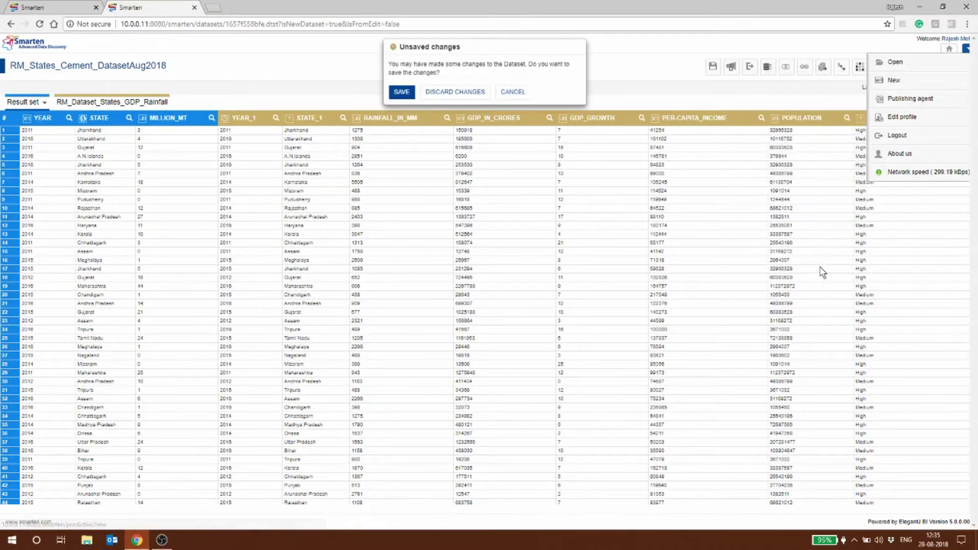
left_click(401, 93)
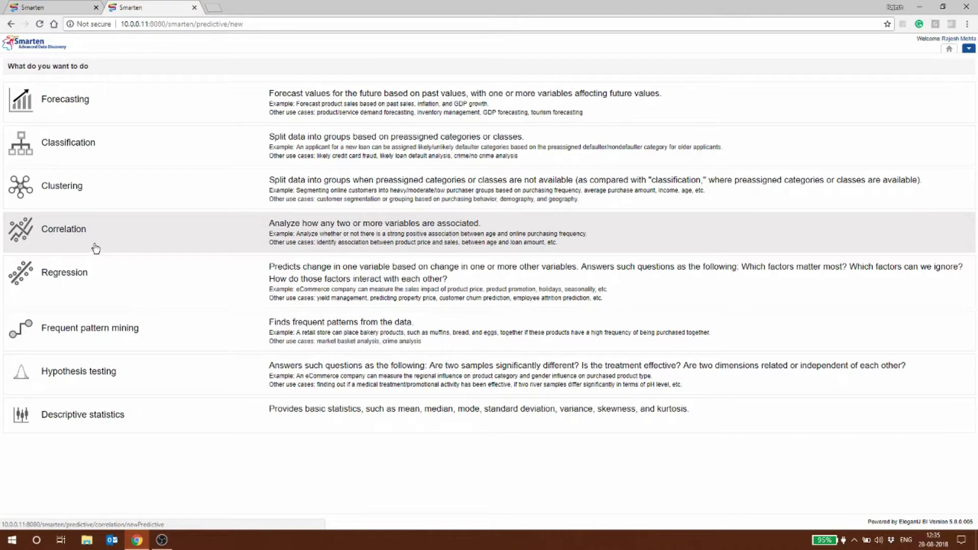
left_click(99, 246)
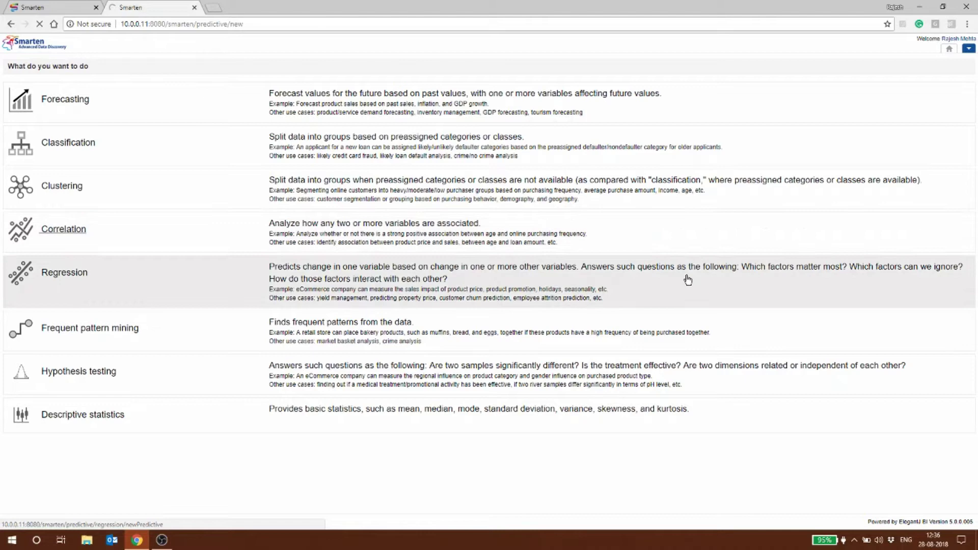
left_click(188, 229)
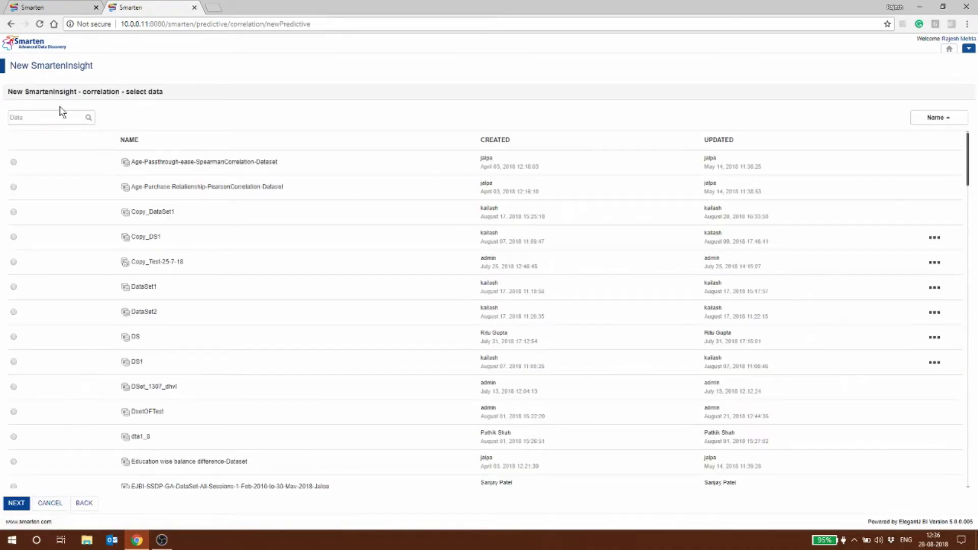
Search 'RM' and select RM_States_Cement_DatasetAug2018 as the insight's data
left_click(49, 117)
type("RM")
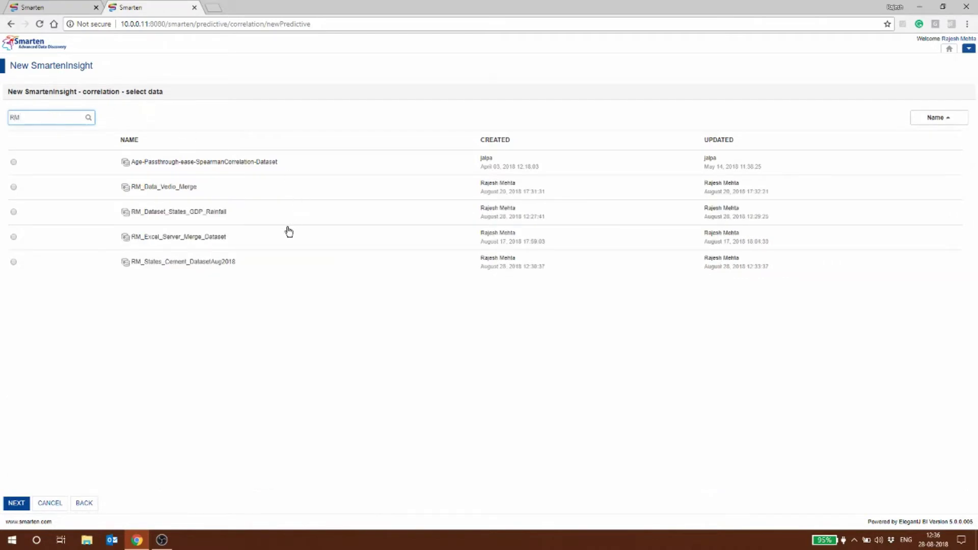
left_click(14, 262)
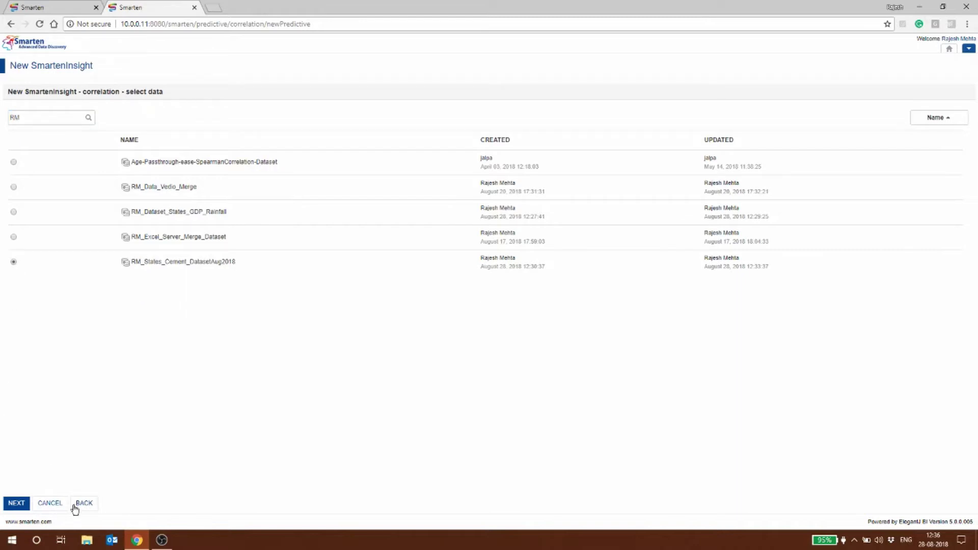
left_click(17, 504)
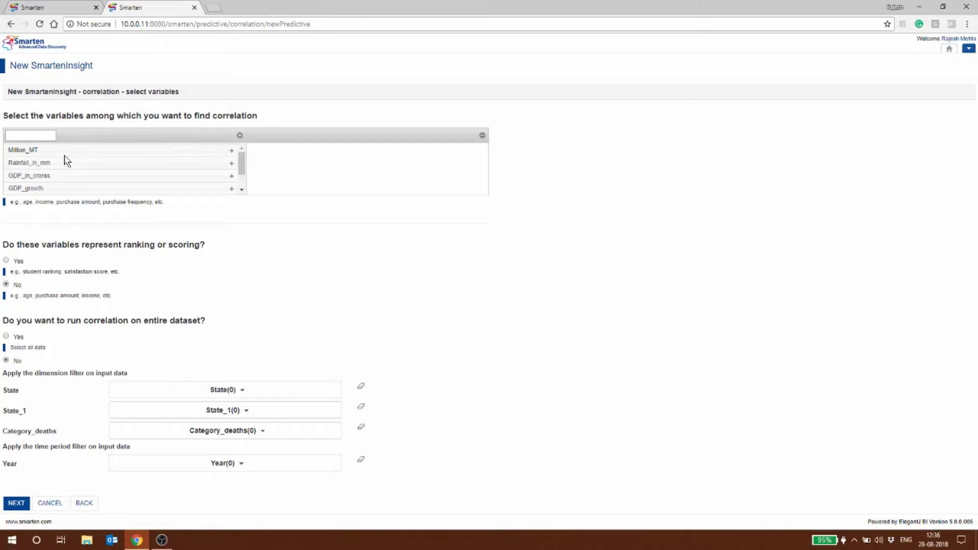
Correlate Million_MT, Rainfall_in_mm, GDP_in_crores and Population over the entire dataset
left_click(230, 152)
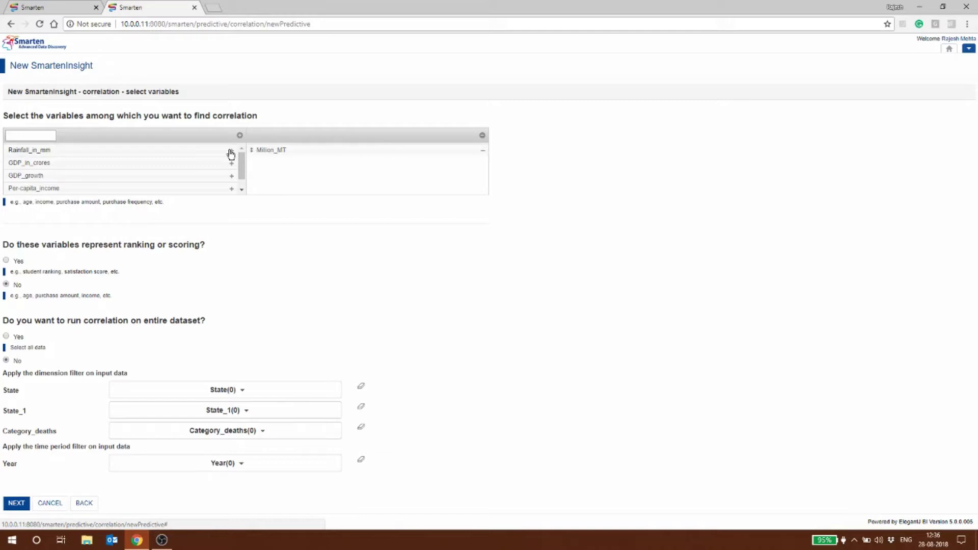
left_click(230, 151)
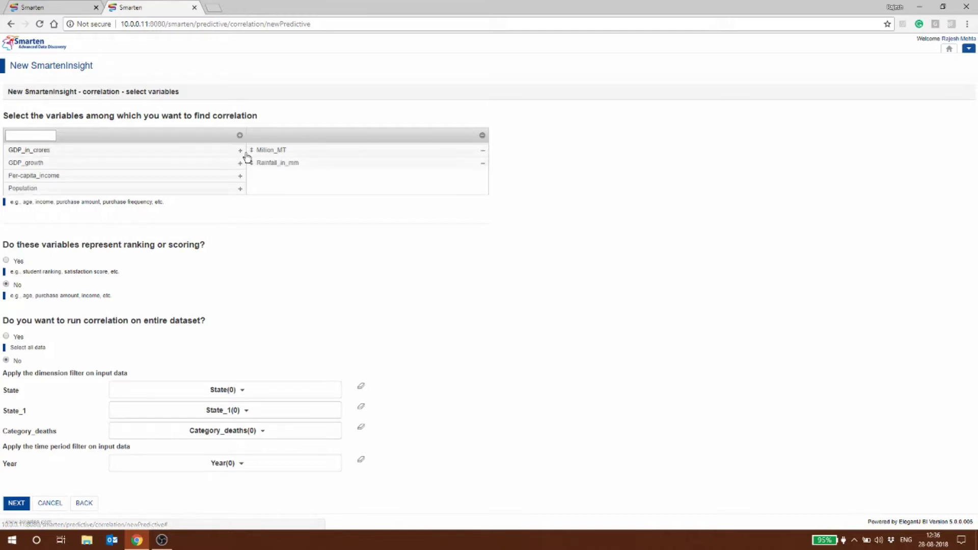
left_click(240, 151)
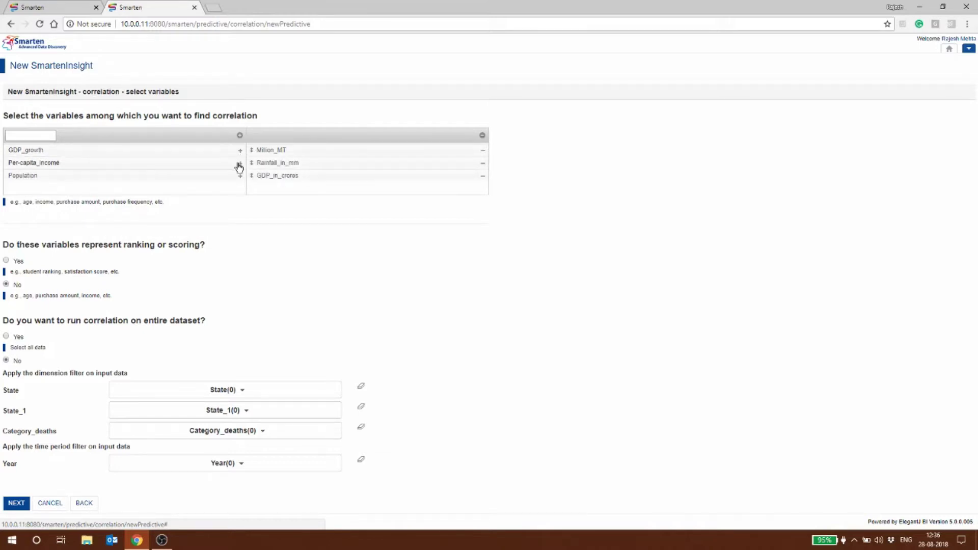
left_click(240, 176)
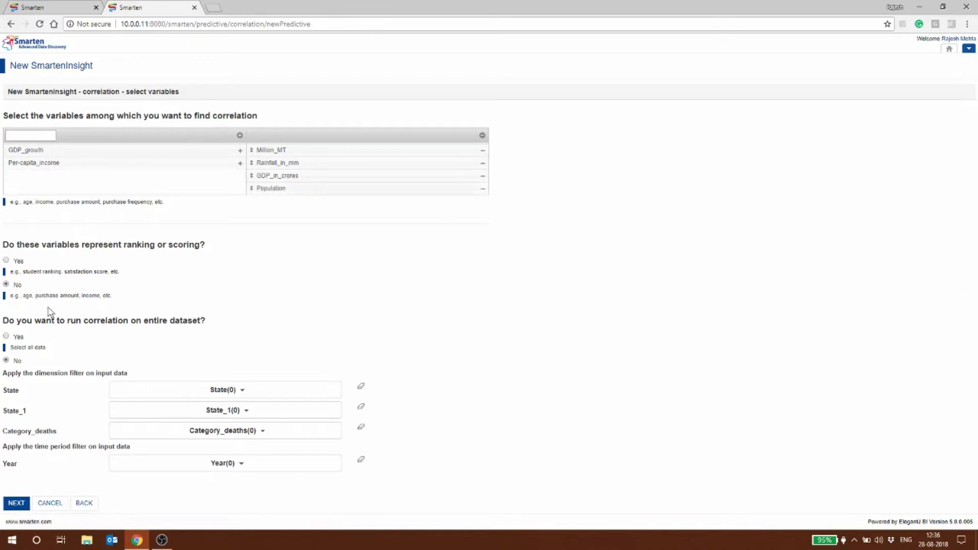
left_click(12, 338)
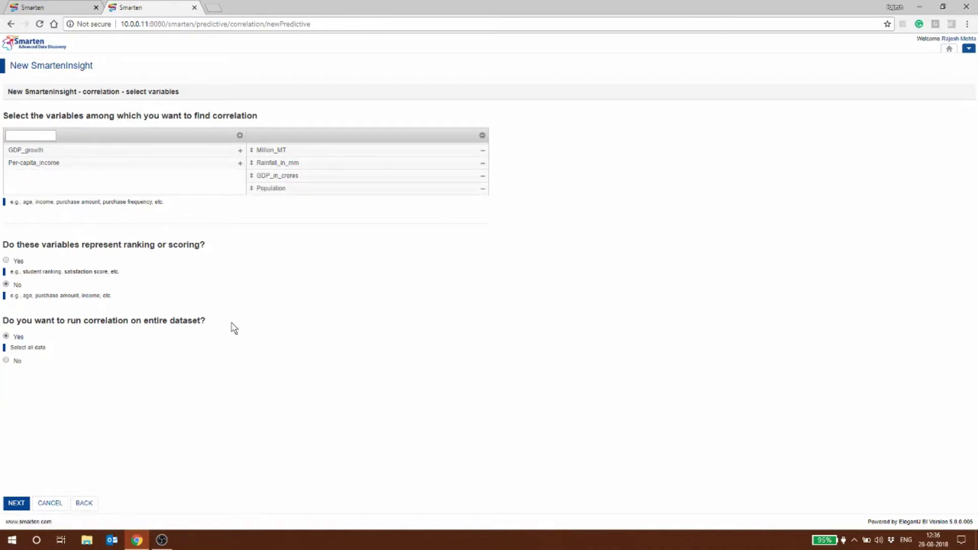
left_click(16, 503)
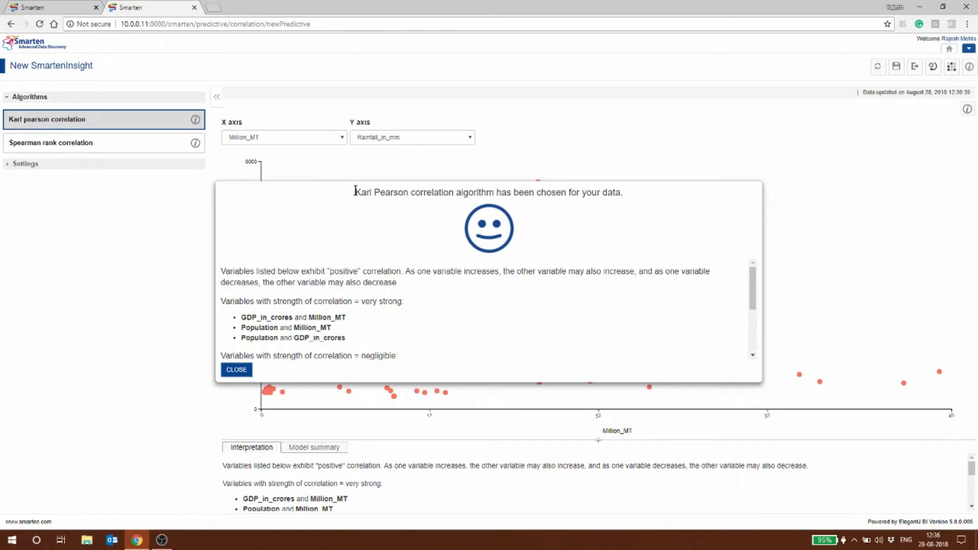
Highlight the Karl Pearson algorithm name and the GDP_in_crores–Million_MT strong pair
left_click_drag(356, 191, 402, 189)
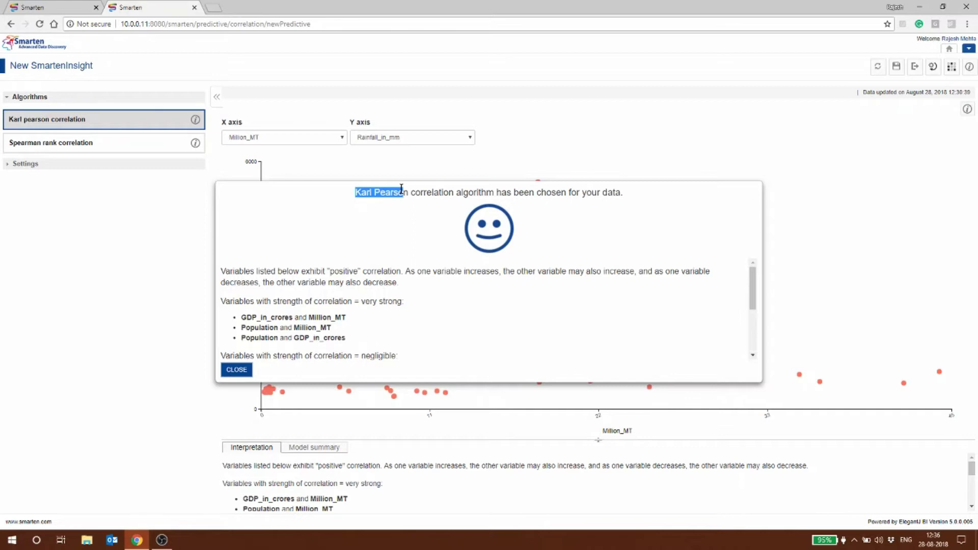
scroll(424, 268, "down", 1)
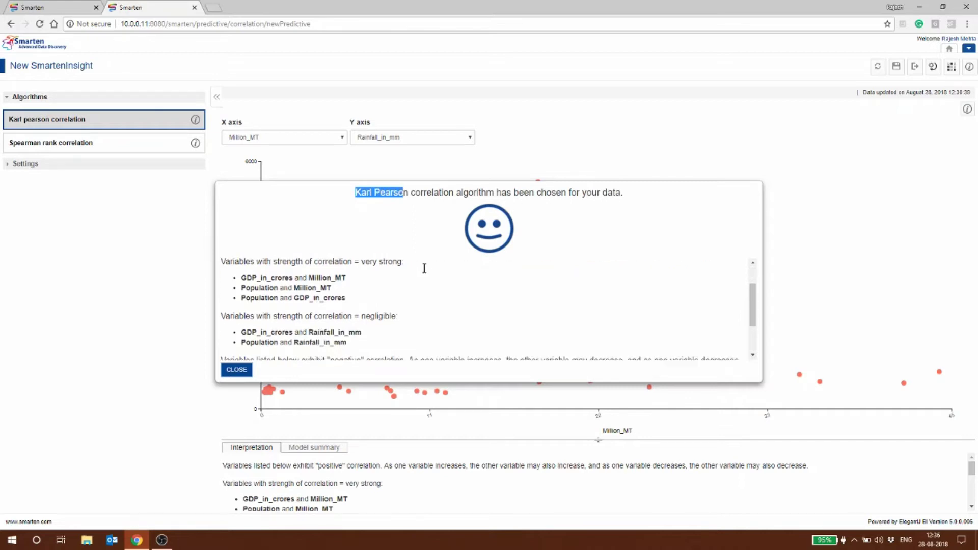
scroll(424, 269, "down", 1)
scroll(329, 276, "up", 2)
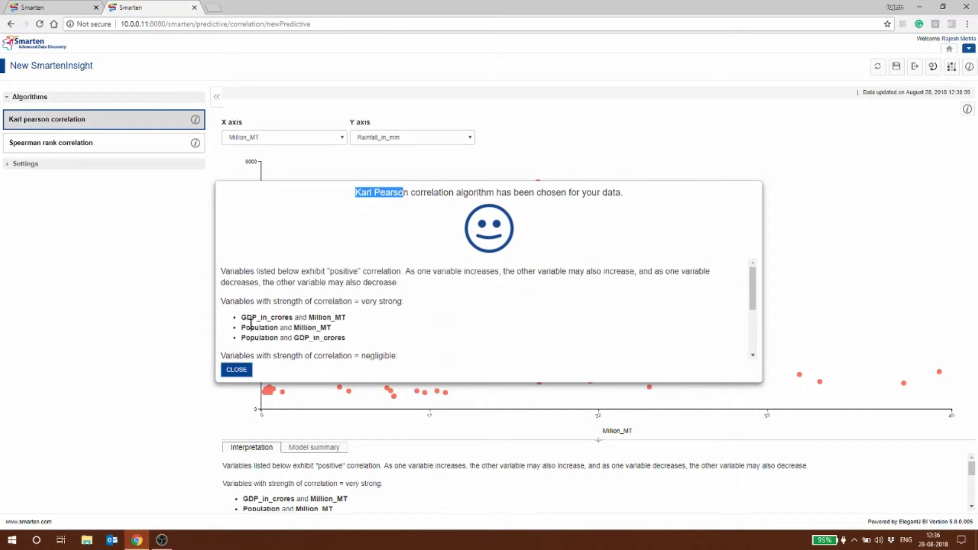
left_click_drag(247, 317, 338, 320)
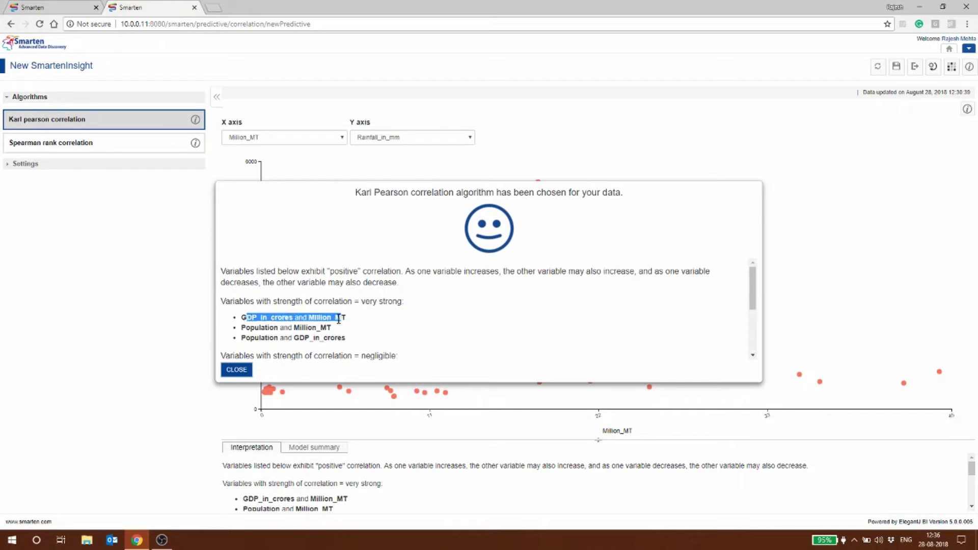
mouse_move(339, 319)
left_mouse_down()
mouse_move(349, 319)
mouse_move(321, 318)
left_mouse_up()
left_click(349, 319)
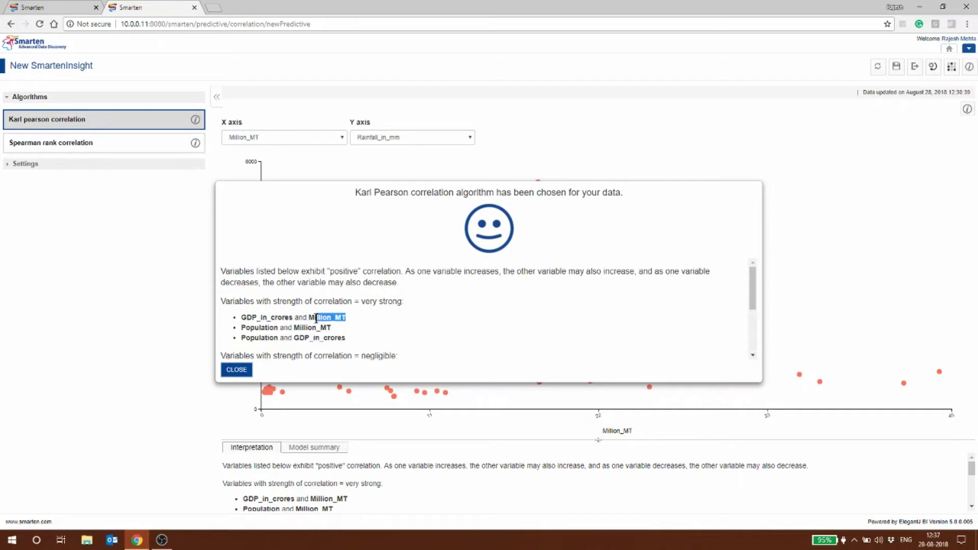
Highlight the Population–Million_MT pair in the correlation results
left_click_drag(240, 327, 343, 335)
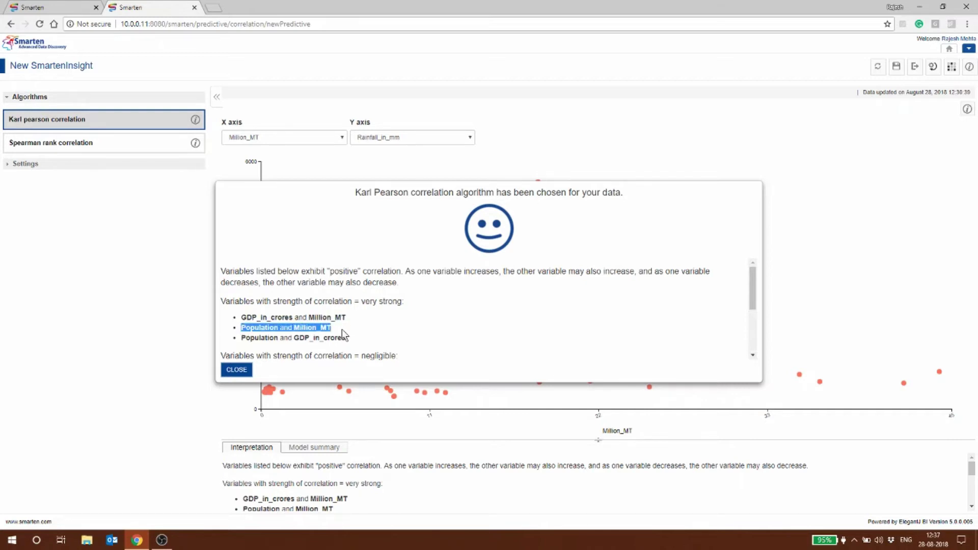
left_click(240, 340)
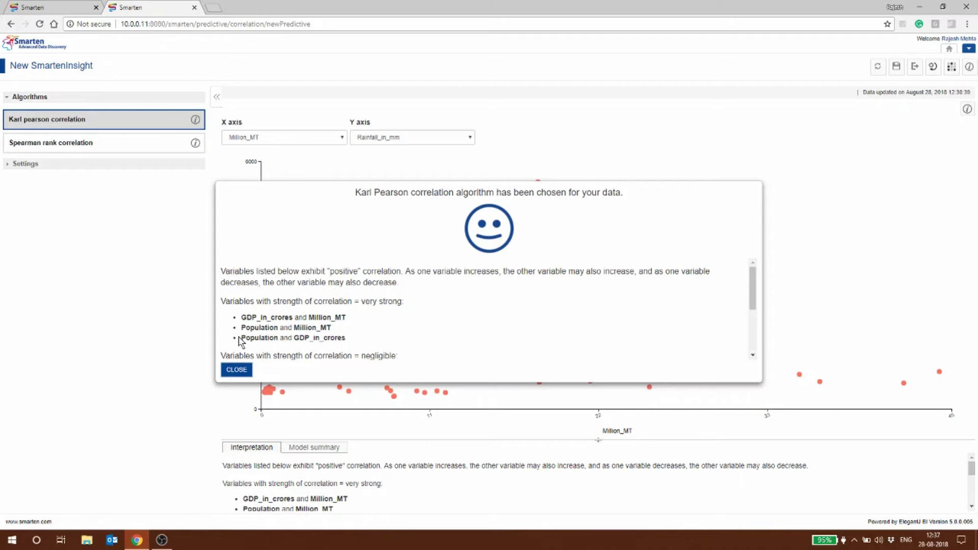
left_click_drag(240, 339, 356, 343)
scroll(448, 329, "down", 2)
scroll(448, 330, "up", 2)
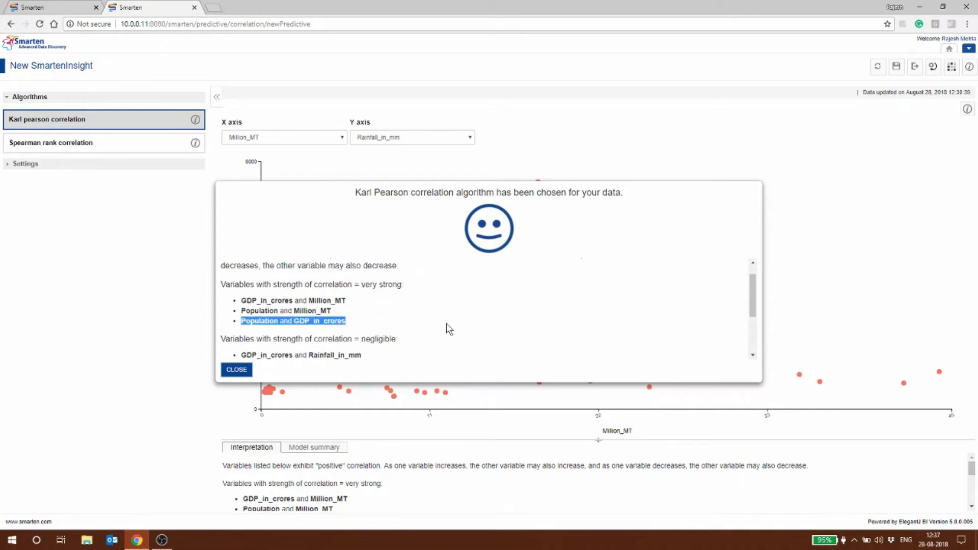
scroll(447, 330, "up", 1)
scroll(448, 330, "down", 3)
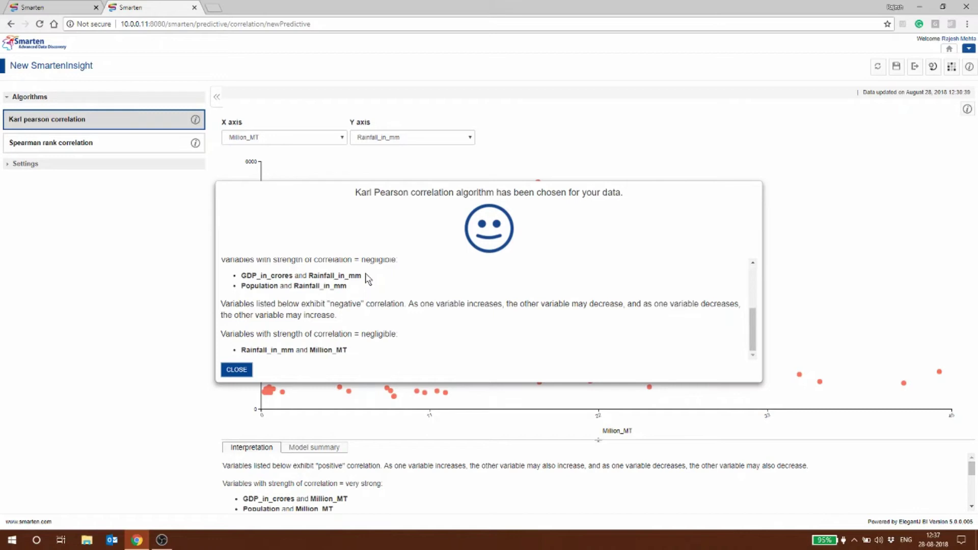
Highlight the Population–Rainfall_in_mm and Rainfall_in_mm–Million_MT pairs, then close the summary
left_click_drag(245, 286, 365, 296)
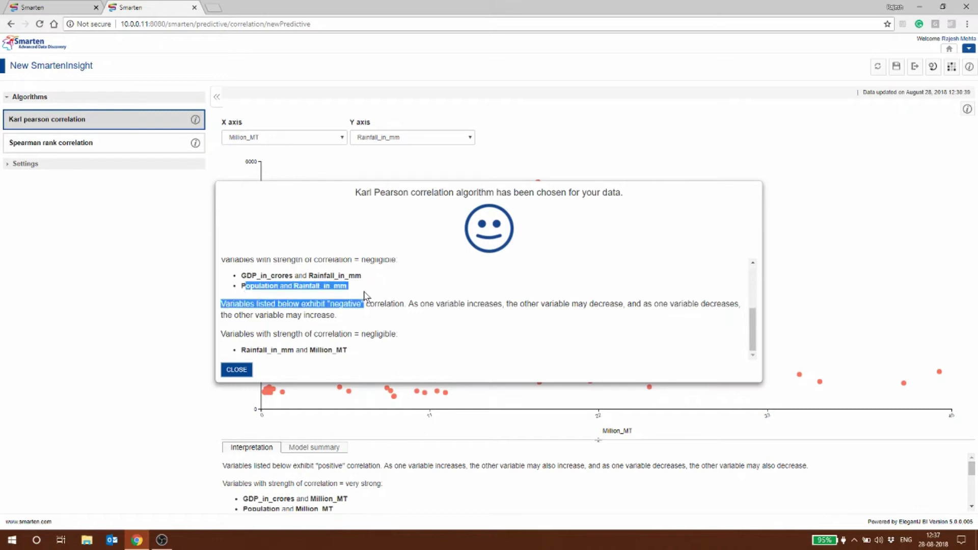
left_click(395, 300)
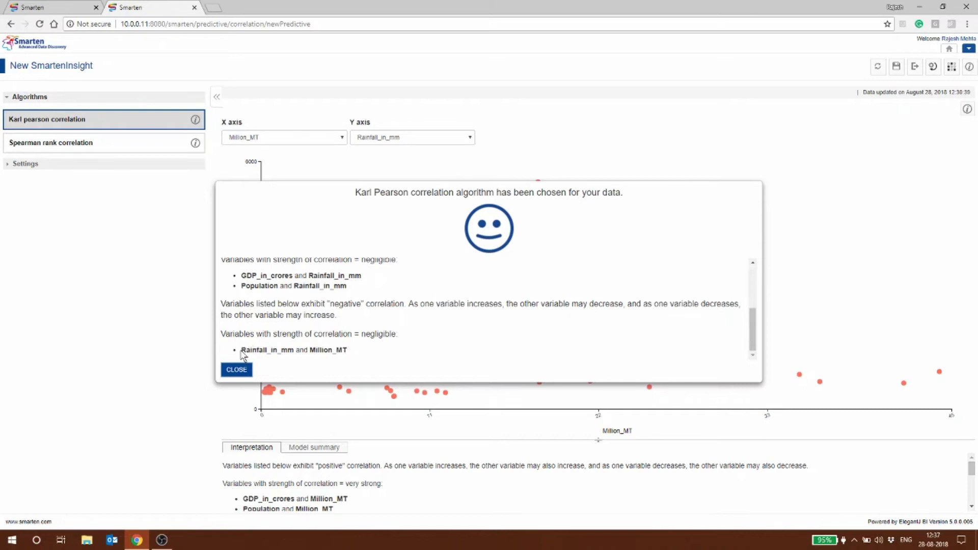
left_click_drag(241, 350, 363, 356)
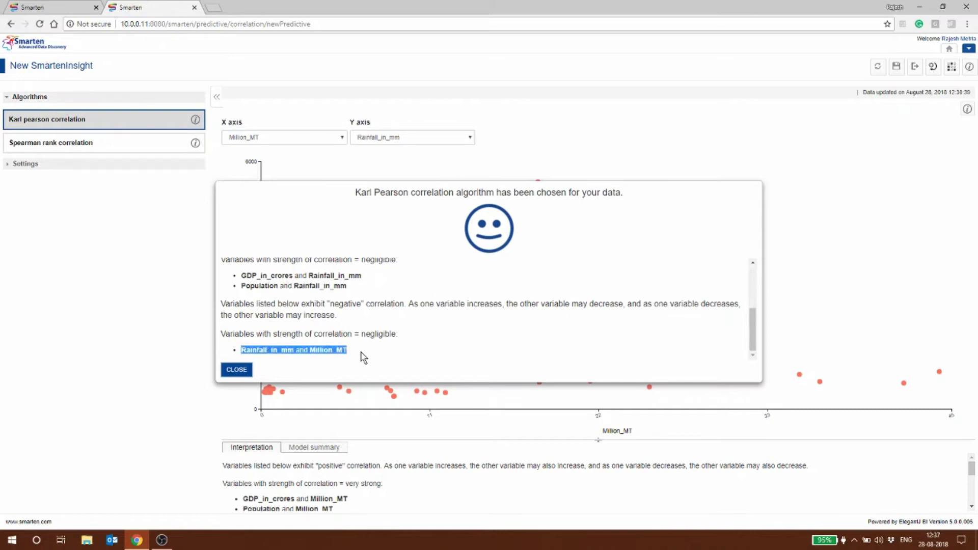
left_click(236, 370)
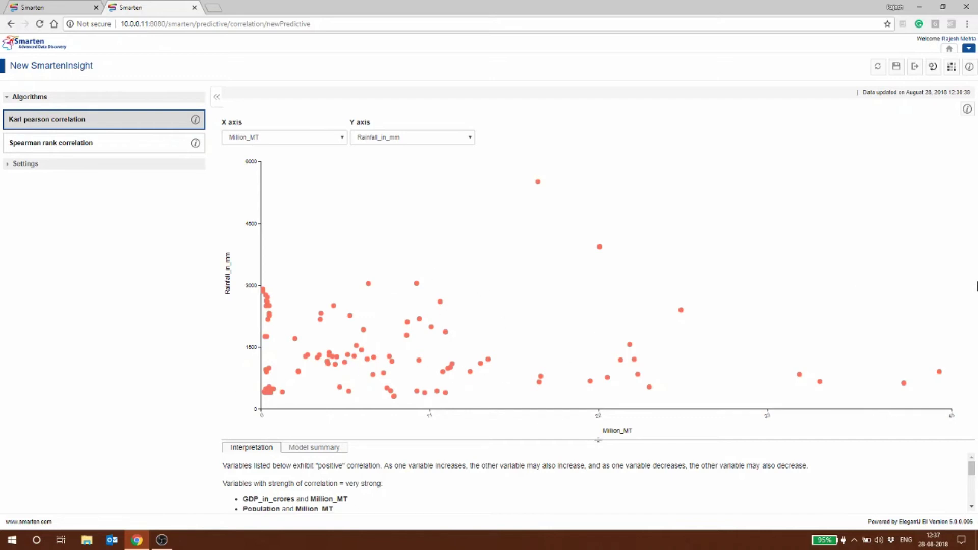
Set the scatter chart's Y axis to GDP_in_crores against Million_MT
left_click(396, 140)
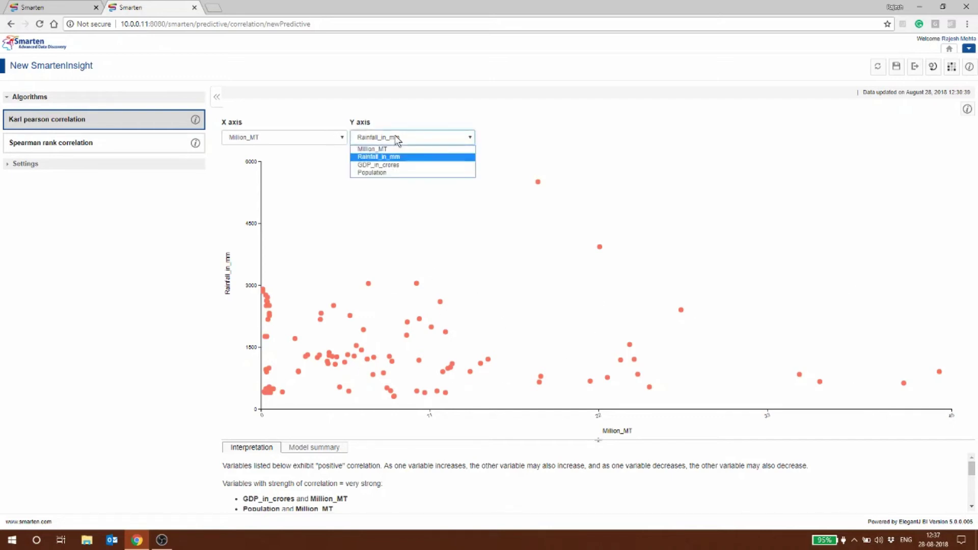
left_click(388, 166)
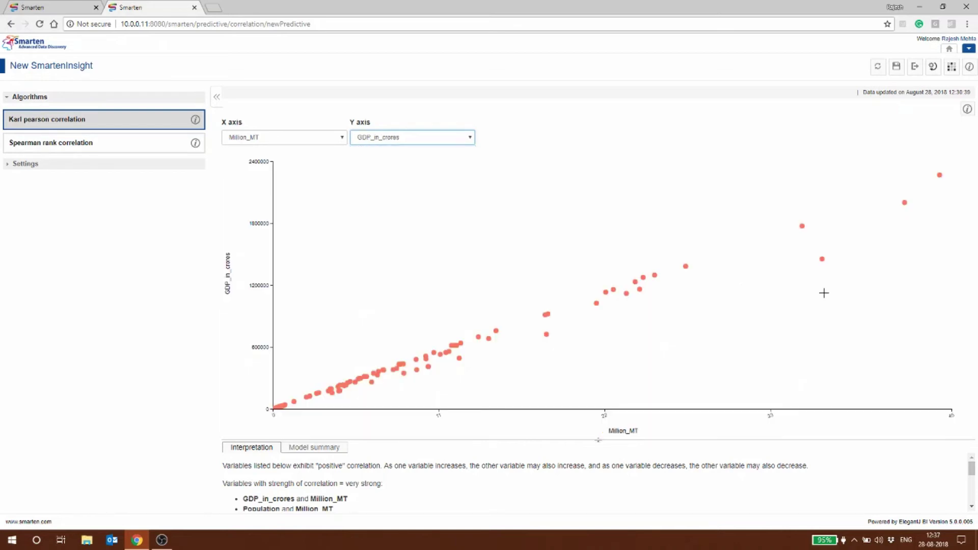